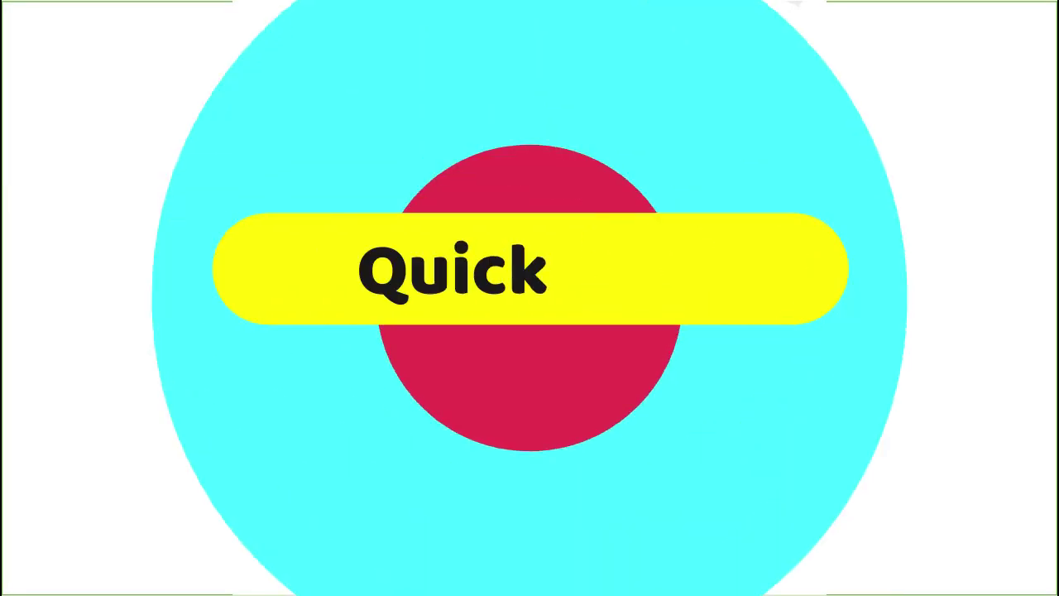
Sketch a closed spline outline around the left counterbored hole in the side view
scroll(557, 320, "down", 2)
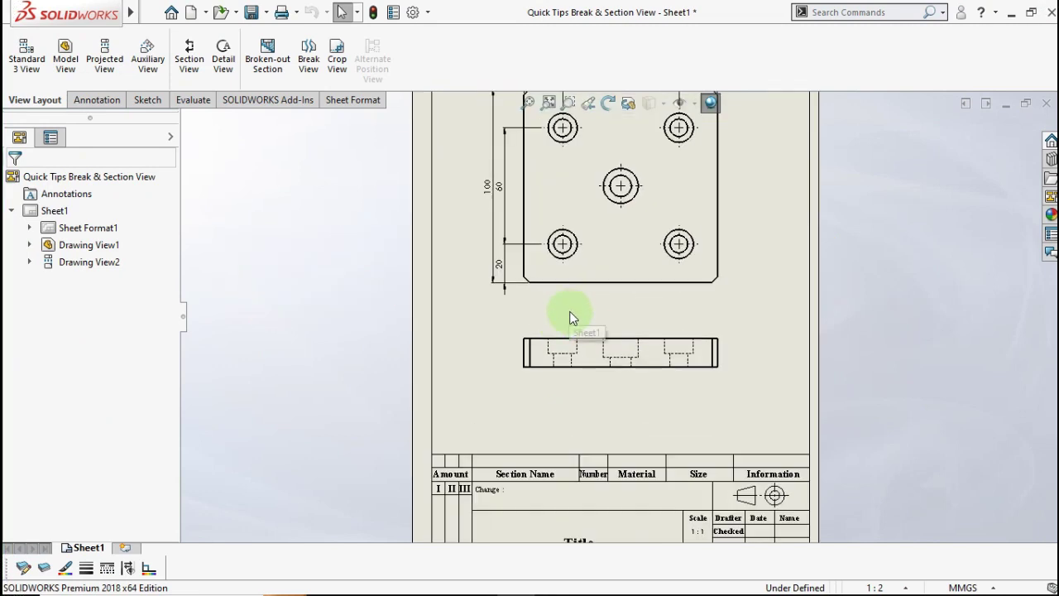
scroll(560, 381, "down", 2)
scroll(560, 367, "down", 1)
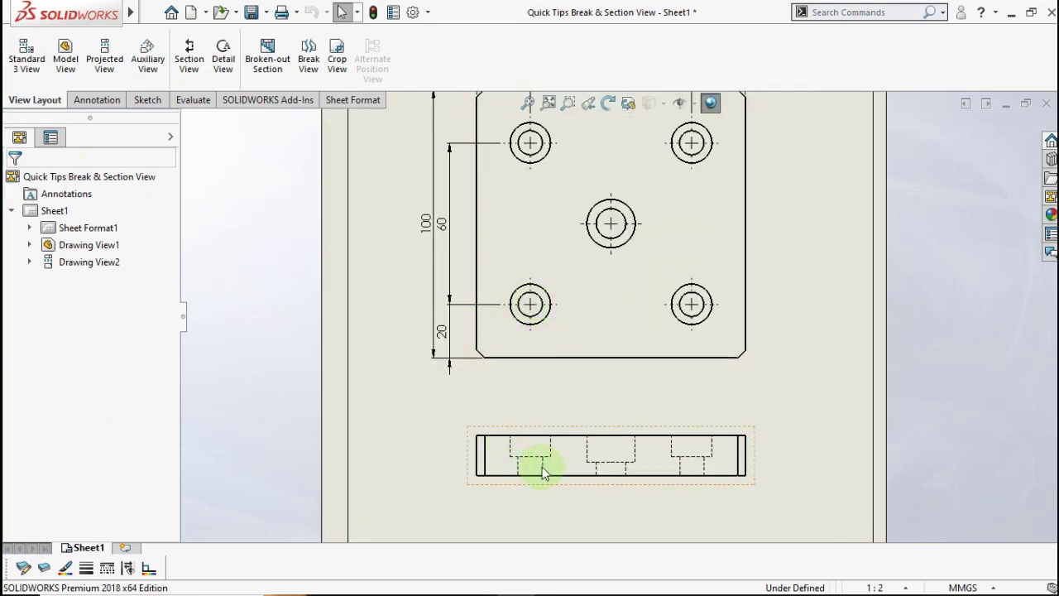
left_click(267, 65)
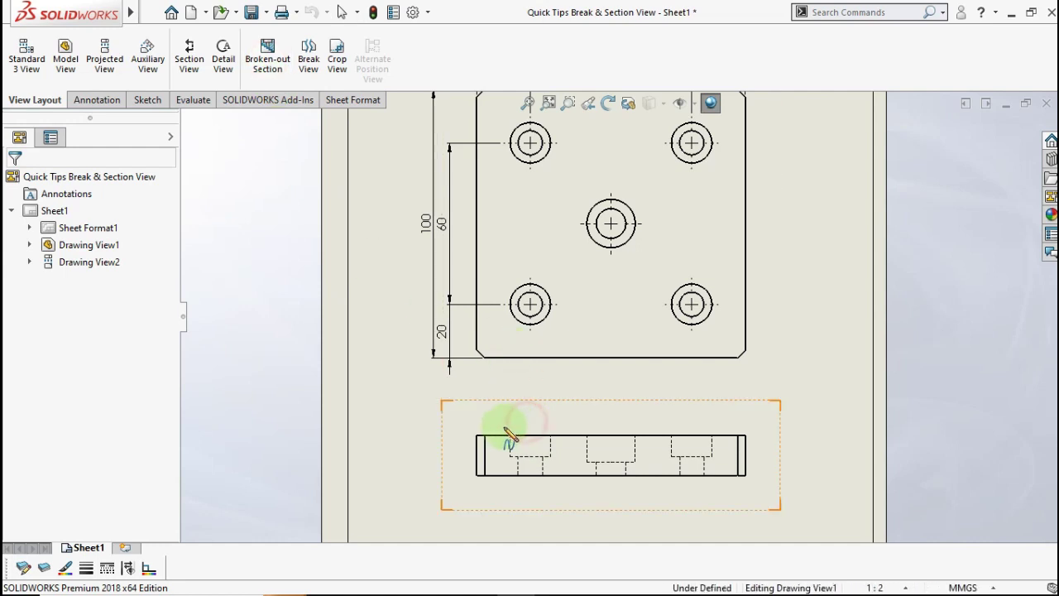
left_click(526, 422)
left_click(497, 449)
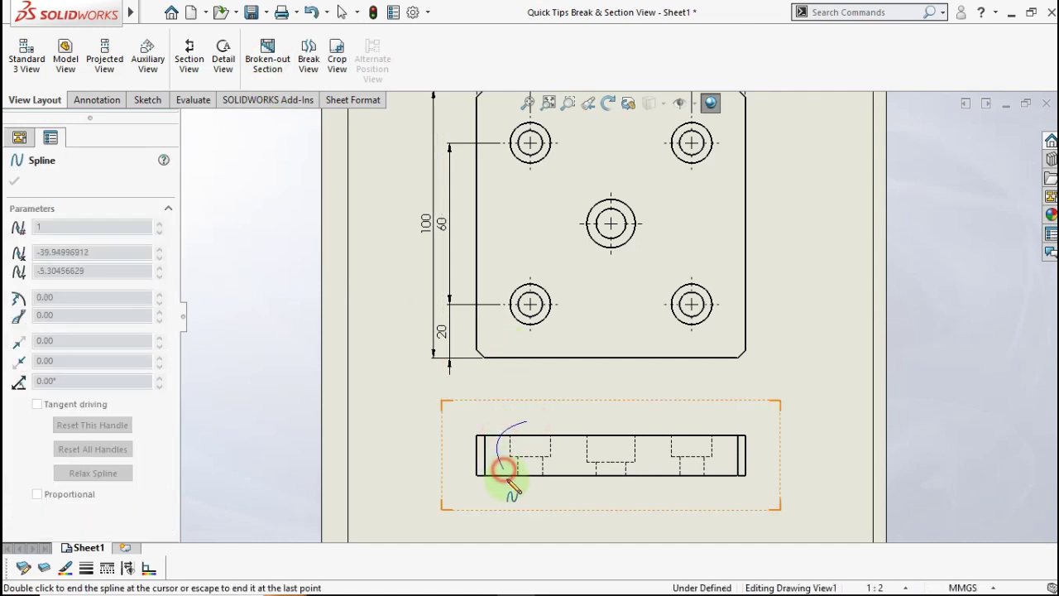
left_click(568, 424)
left_click(524, 421)
type("20")
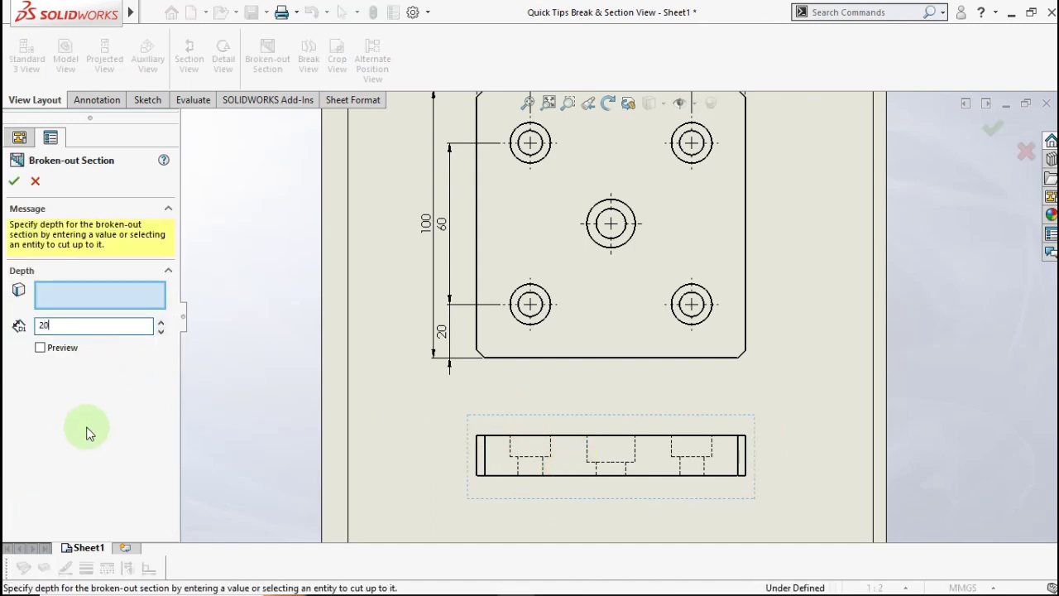
Set the broken-out cut depth to 20 mm, preview it, and accept
left_click(87, 433)
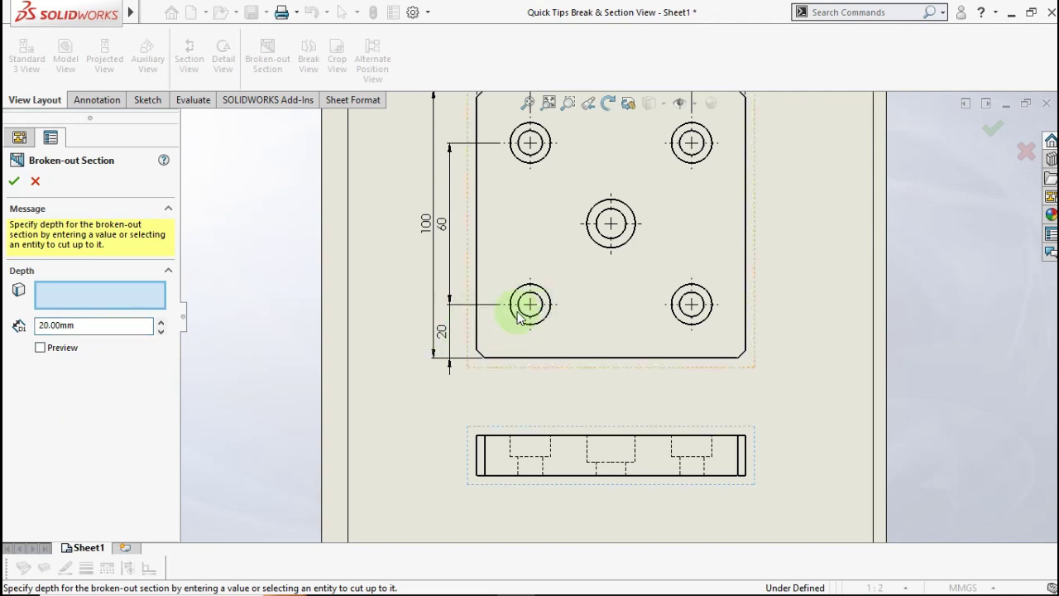
left_click(58, 349)
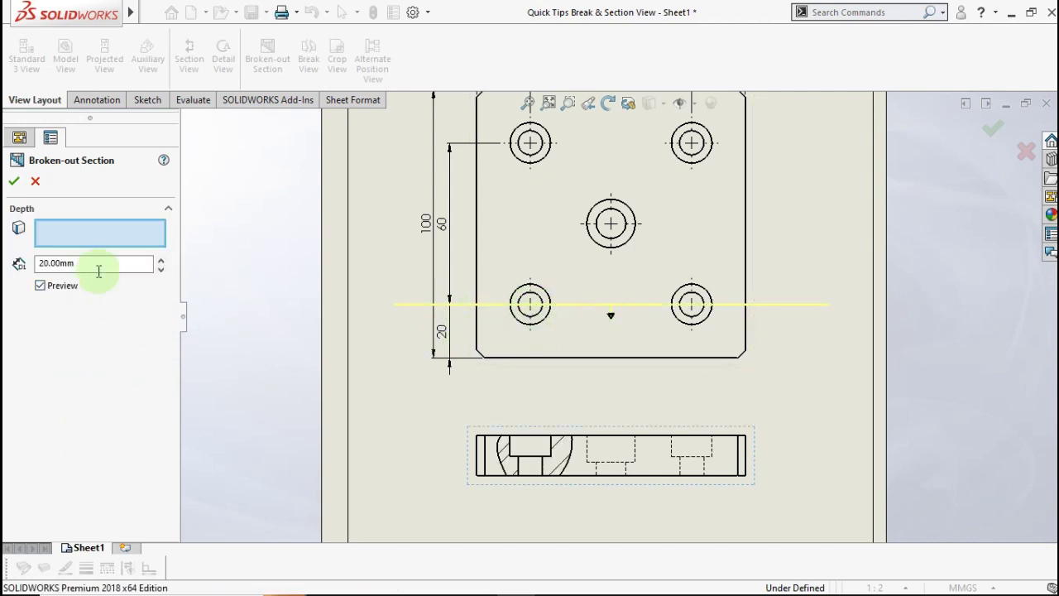
left_click(15, 186)
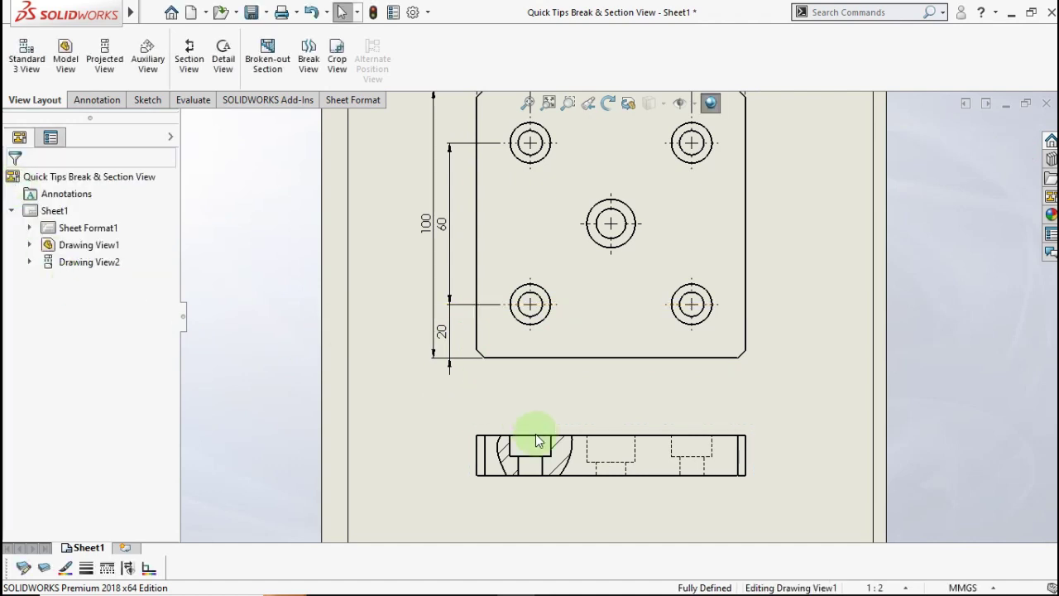
scroll(539, 436, "down", 2)
scroll(545, 430, "down", 2)
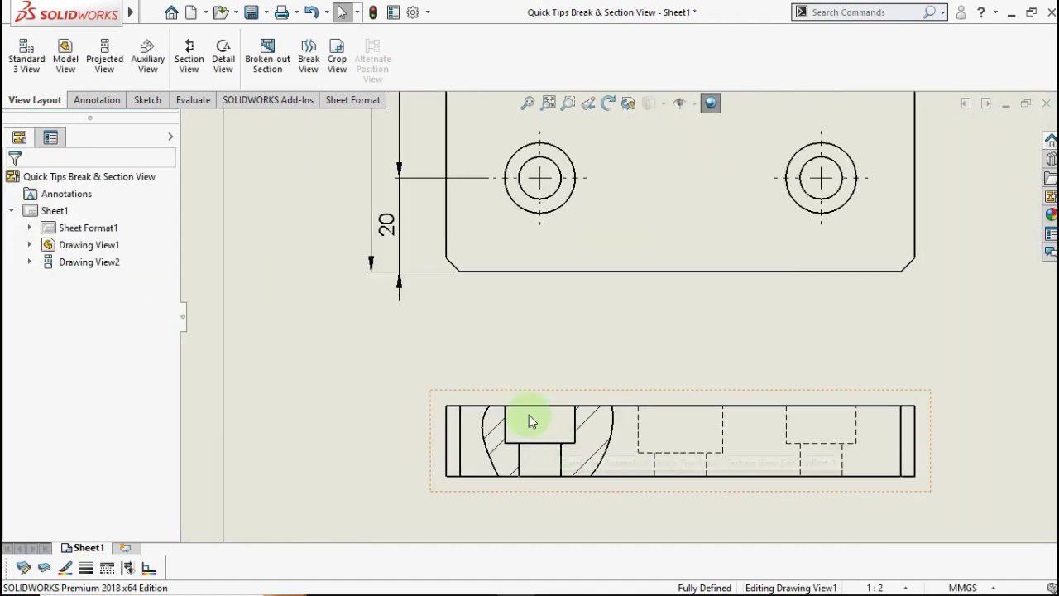
Switch the first hatched region from material crosshatch to ISO (Steel) at scale 3
left_click(507, 459)
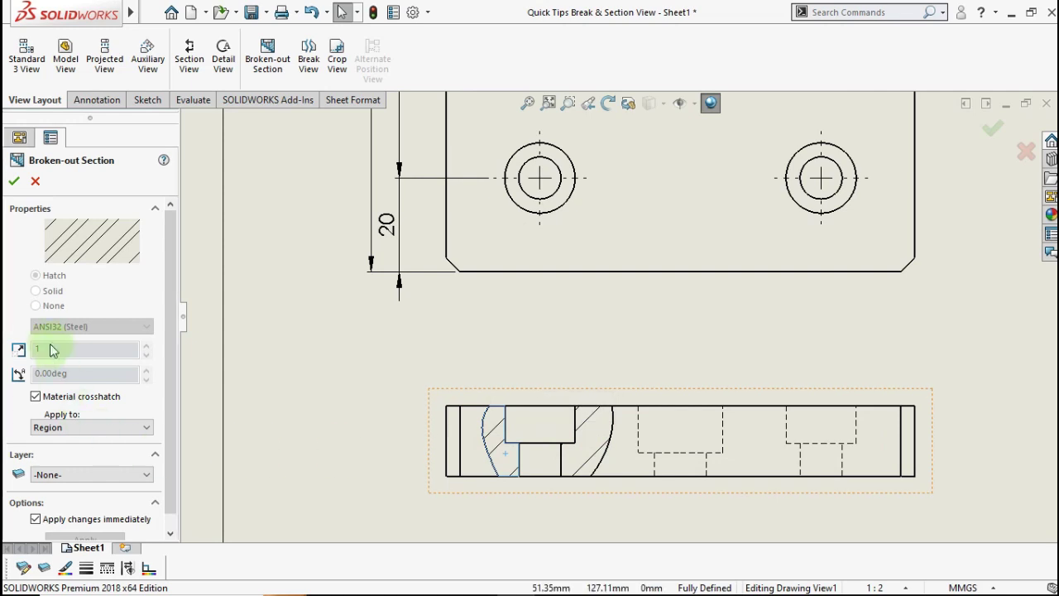
left_click(37, 397)
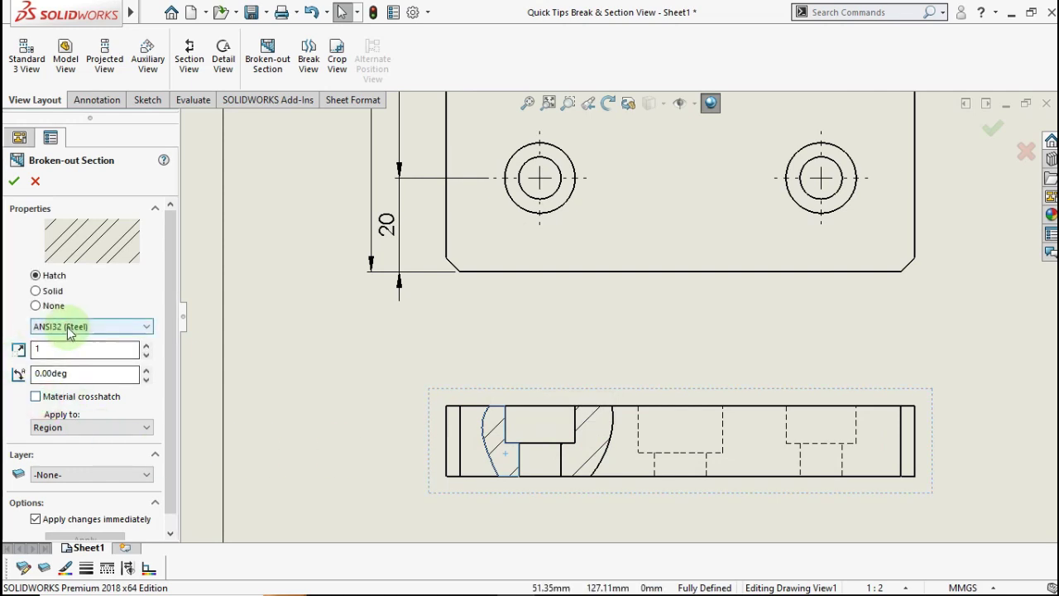
left_click(124, 326)
left_click_drag(145, 151, 138, 245)
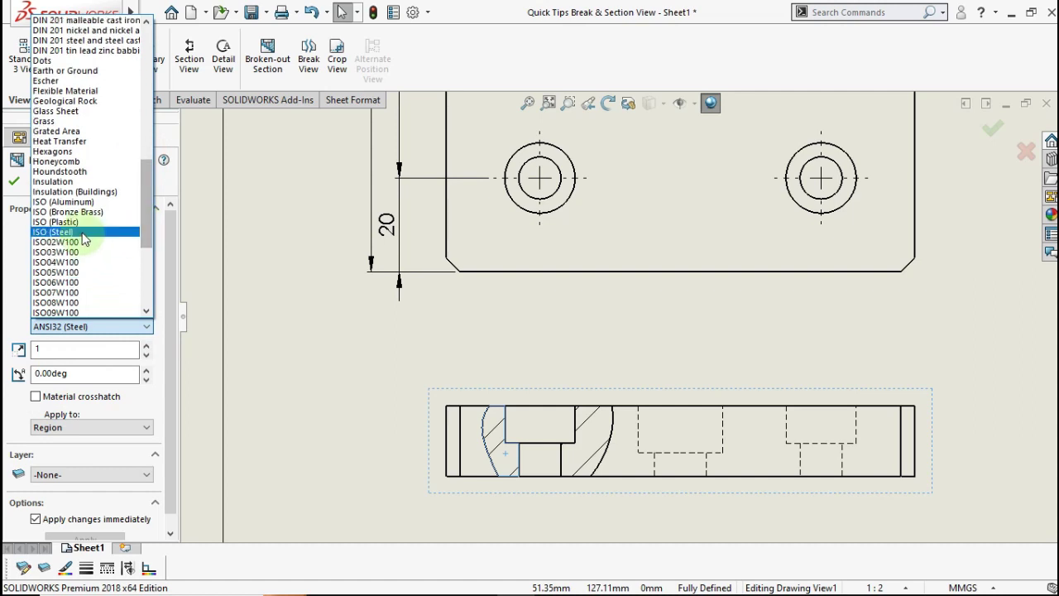
left_click(78, 231)
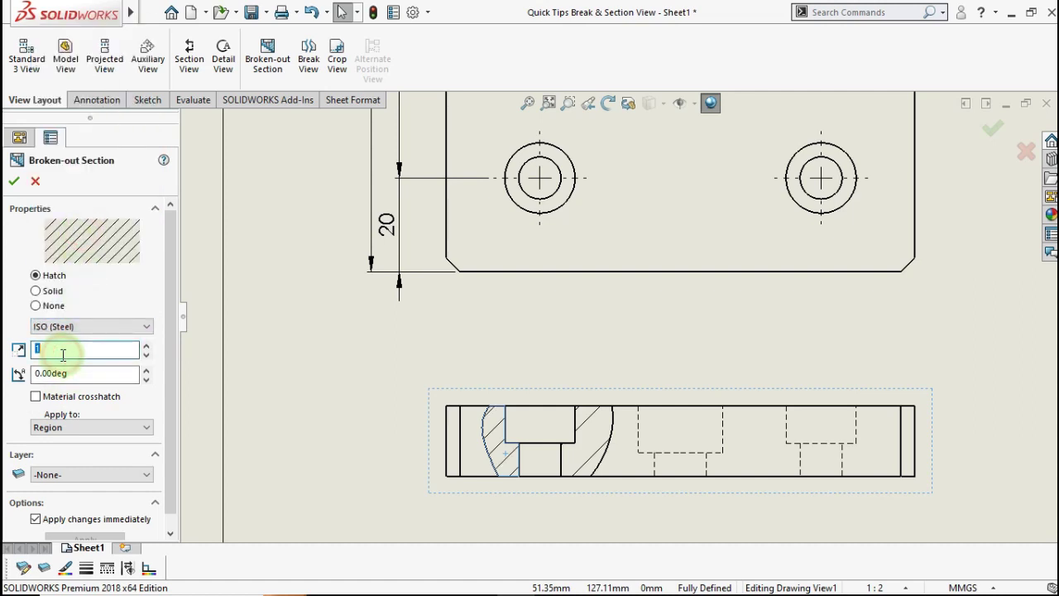
left_click(86, 349)
type("3")
left_click(18, 419)
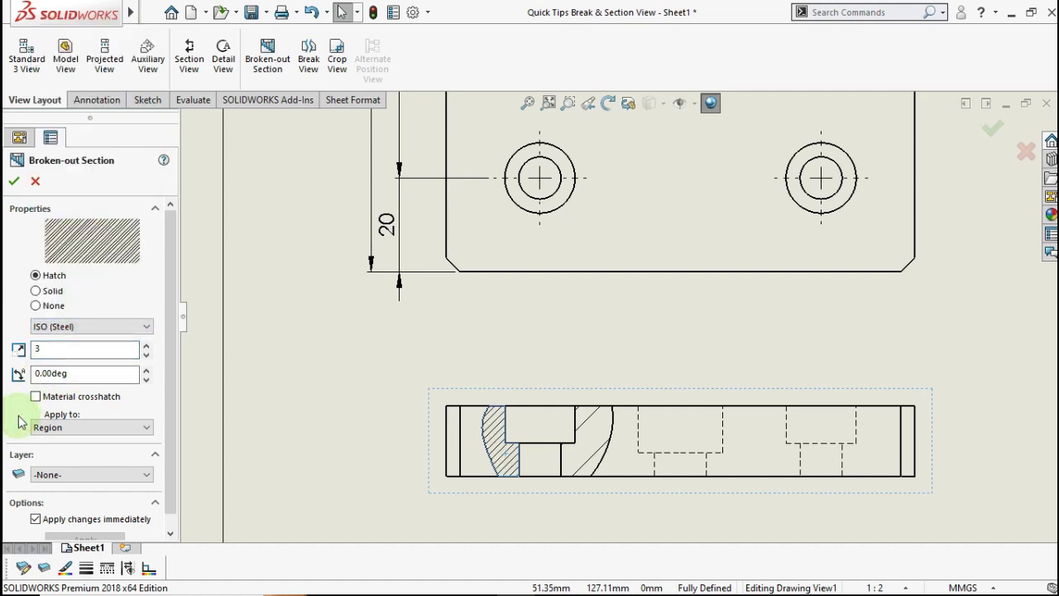
left_click(566, 449)
Give the second hatched region the ISO (Steel) pattern instead of material crosshatch
left_click(583, 450)
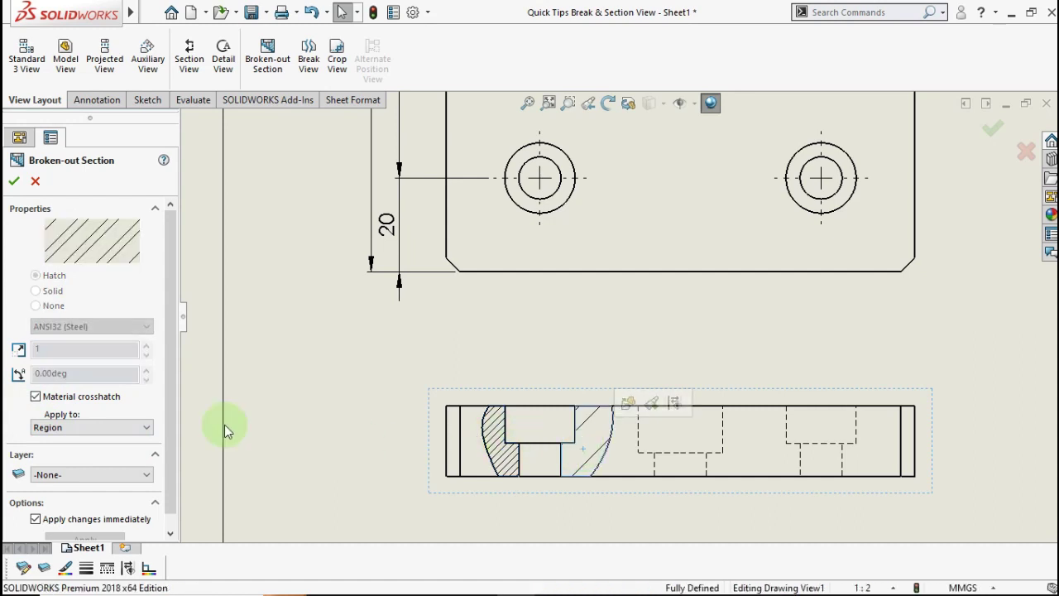
left_click(36, 396)
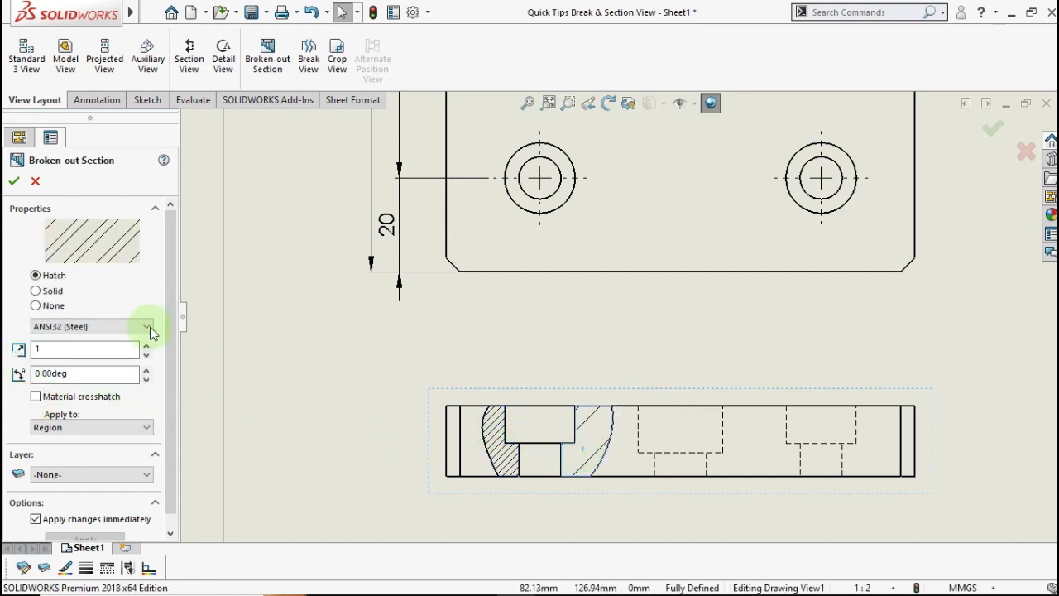
left_click(146, 325)
left_click_drag(146, 146, 141, 221)
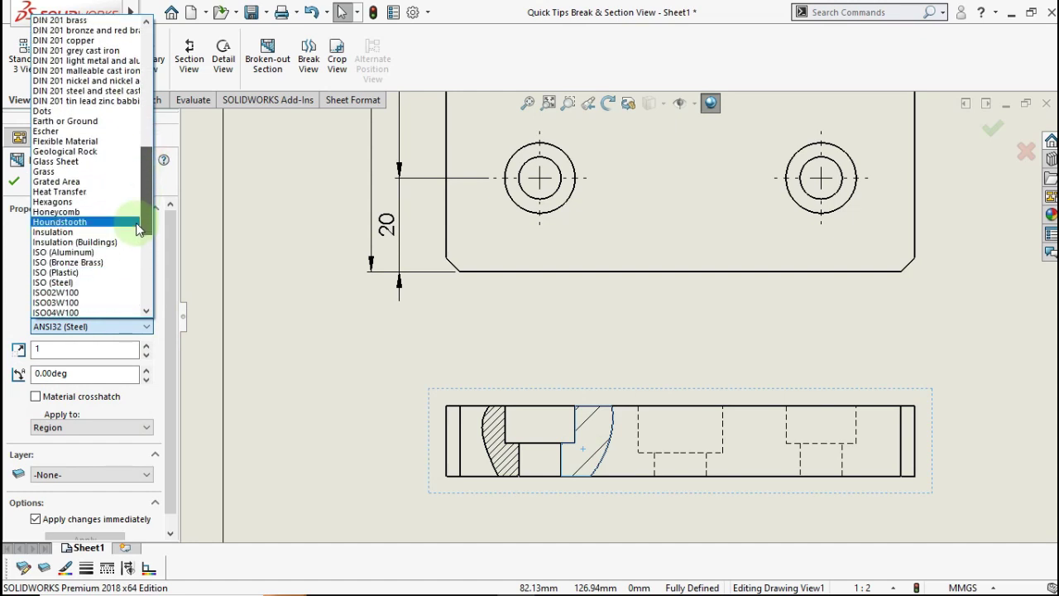
left_click(77, 283)
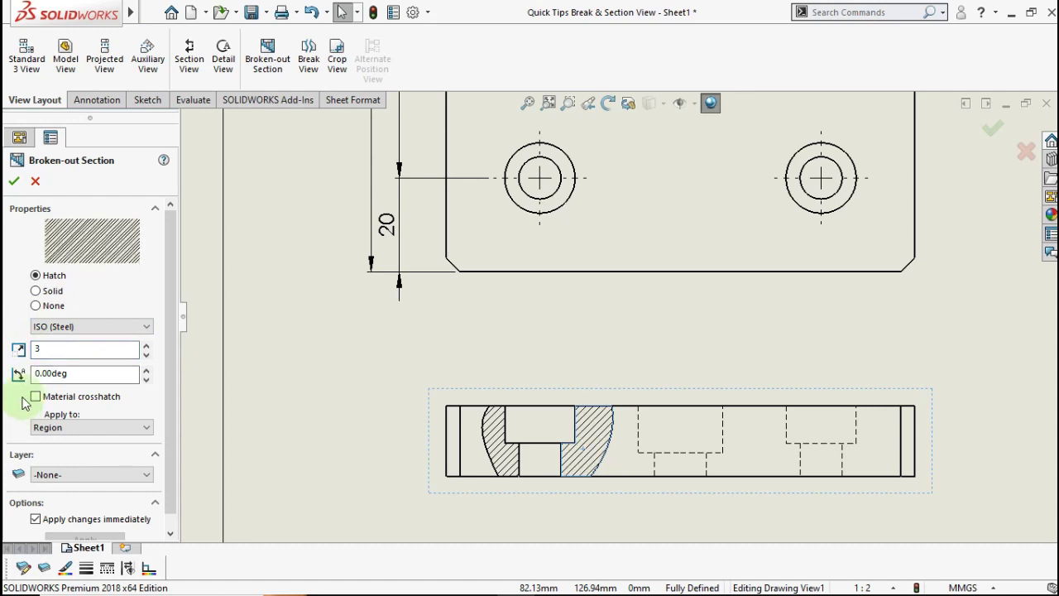
left_click(14, 181)
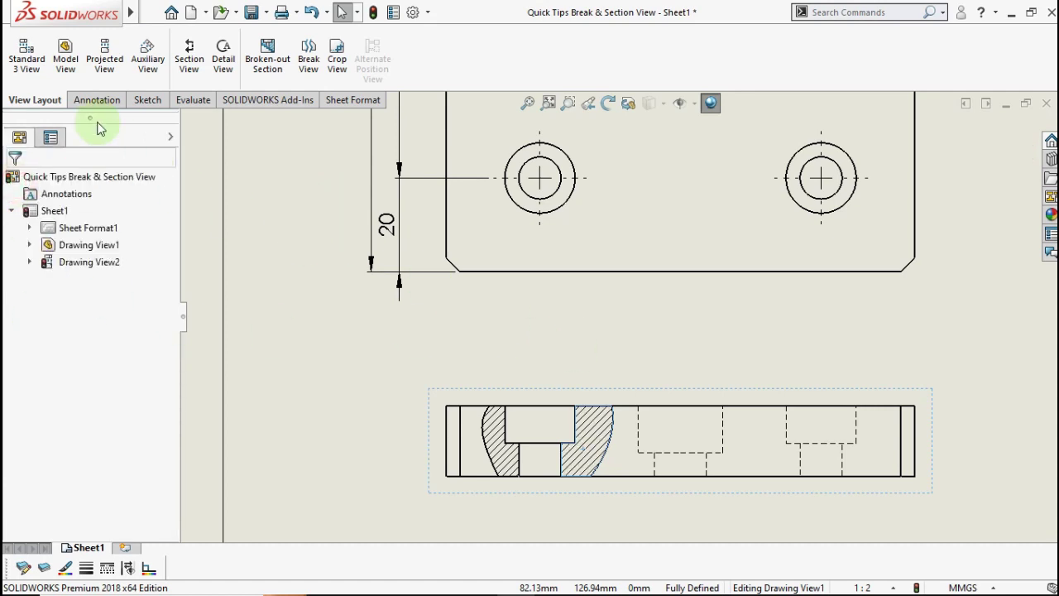
Add an 8 mm counterbore depth dimension to the side view with Smart Dimension
left_click(144, 100)
left_click(30, 50)
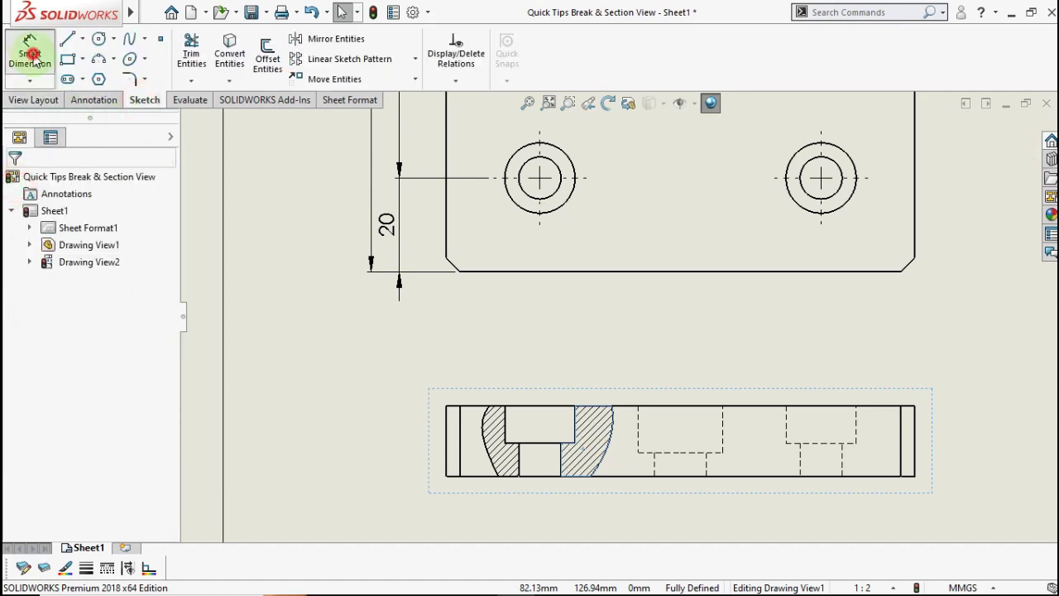
left_click(523, 406)
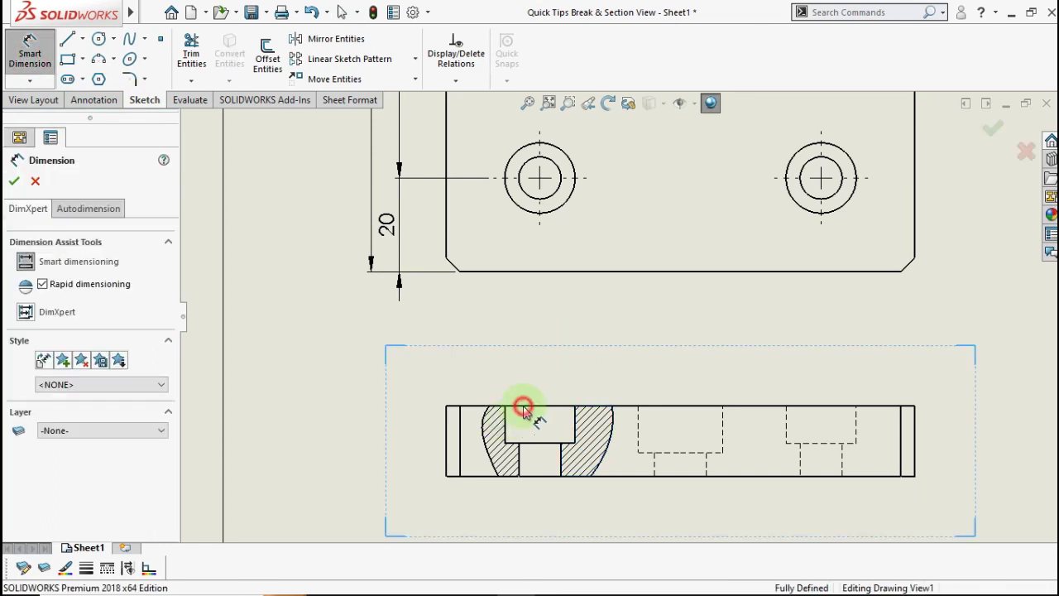
left_click(550, 445)
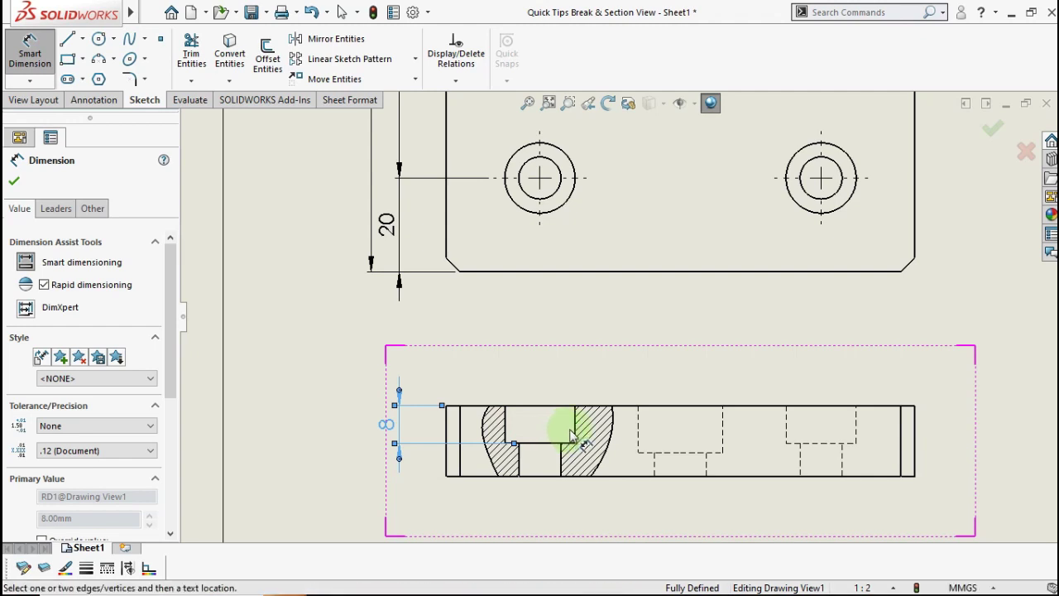
left_click(565, 426)
left_click(505, 431)
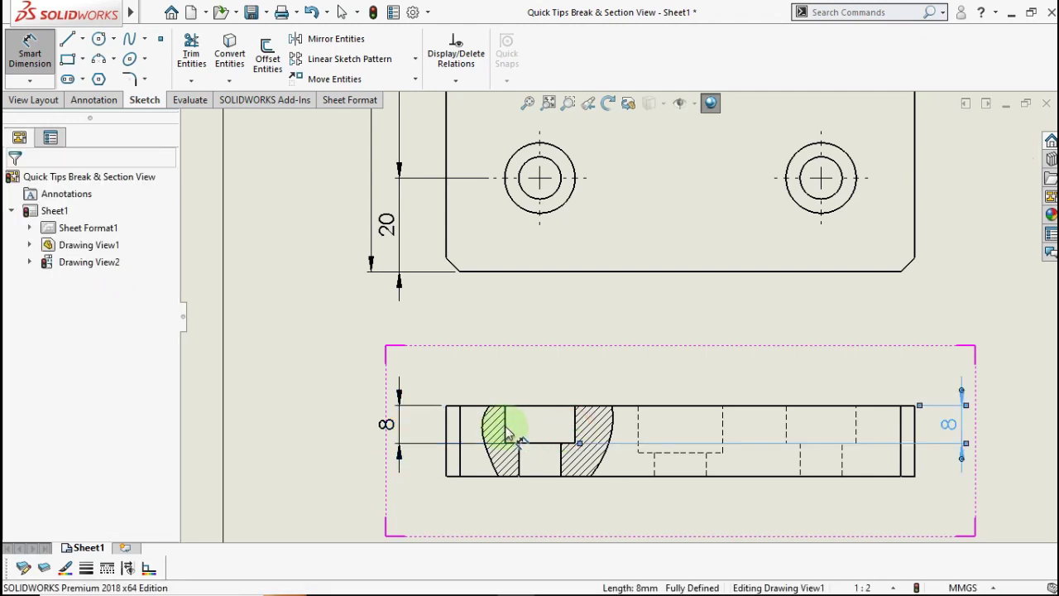
key("Escape")
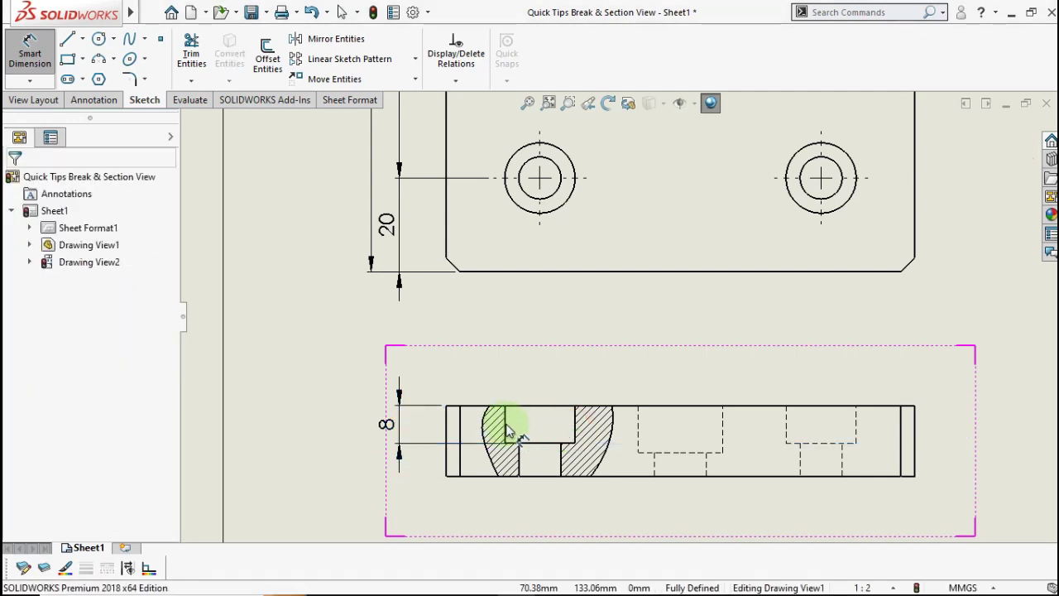
Dimension the counterbore as Ø15 and the through-hole as Ø9 above the view
left_click(504, 425)
left_click(574, 425)
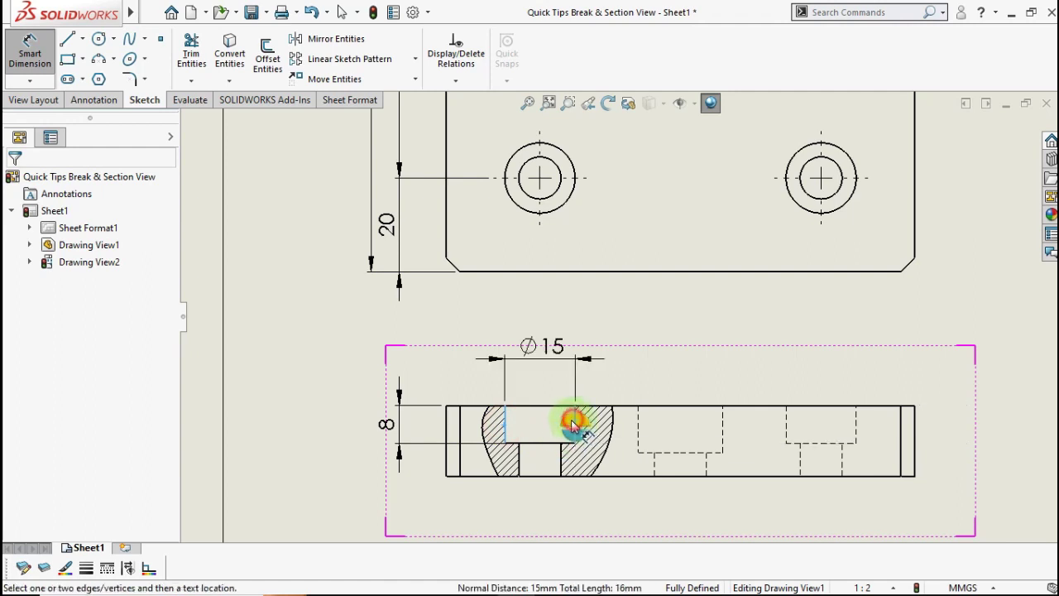
left_click(527, 463)
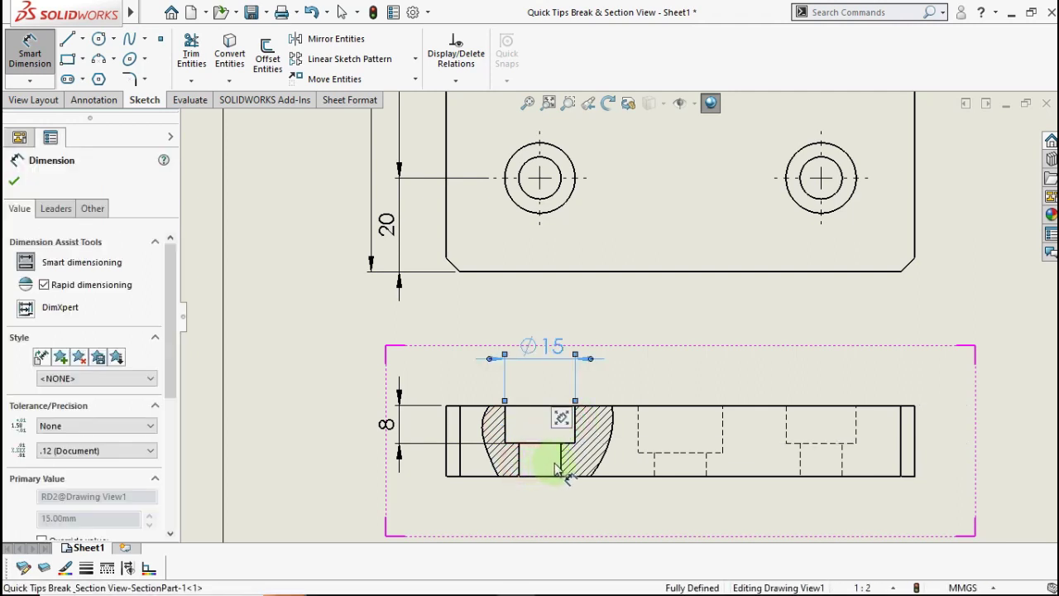
left_click(520, 467)
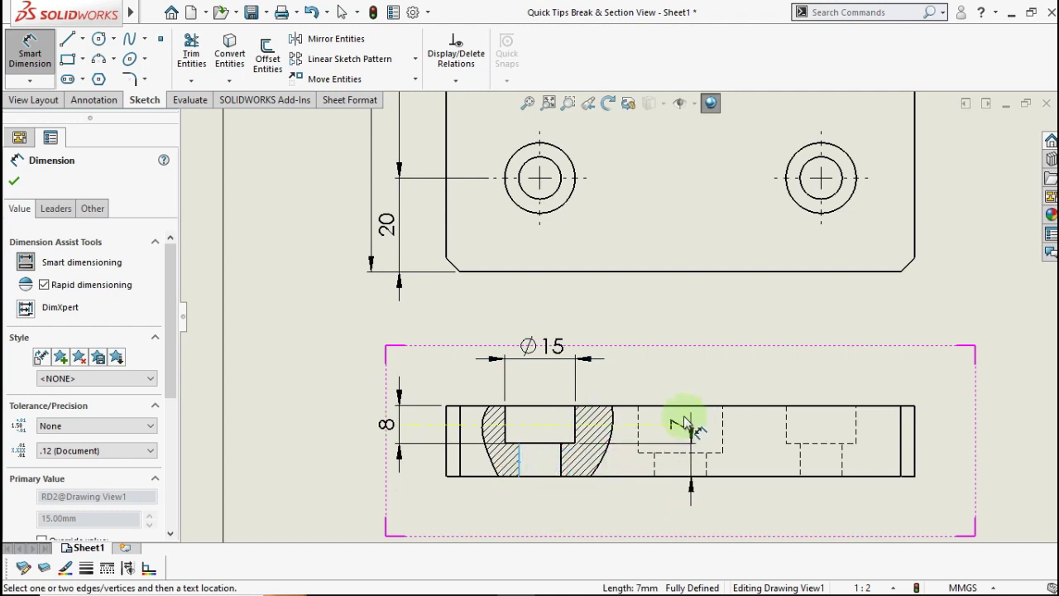
left_click(560, 463)
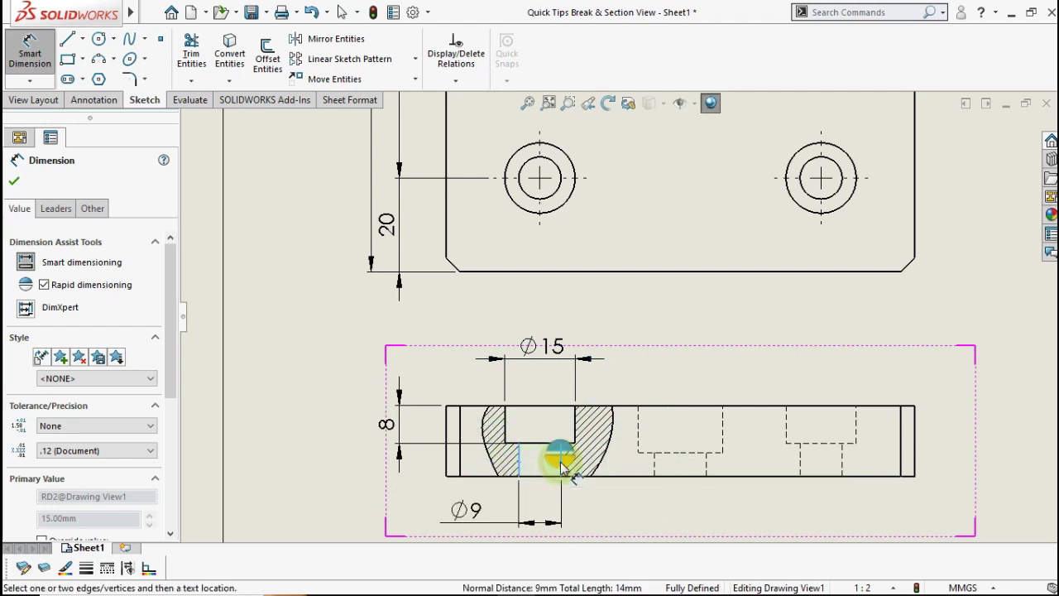
left_click(558, 451)
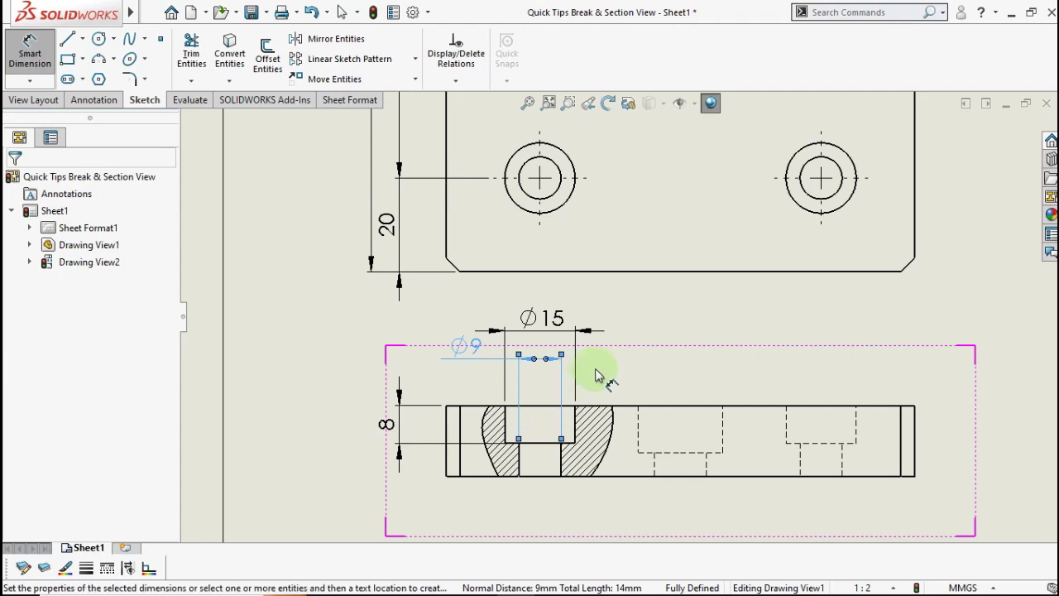
scroll(591, 337, "up", 2)
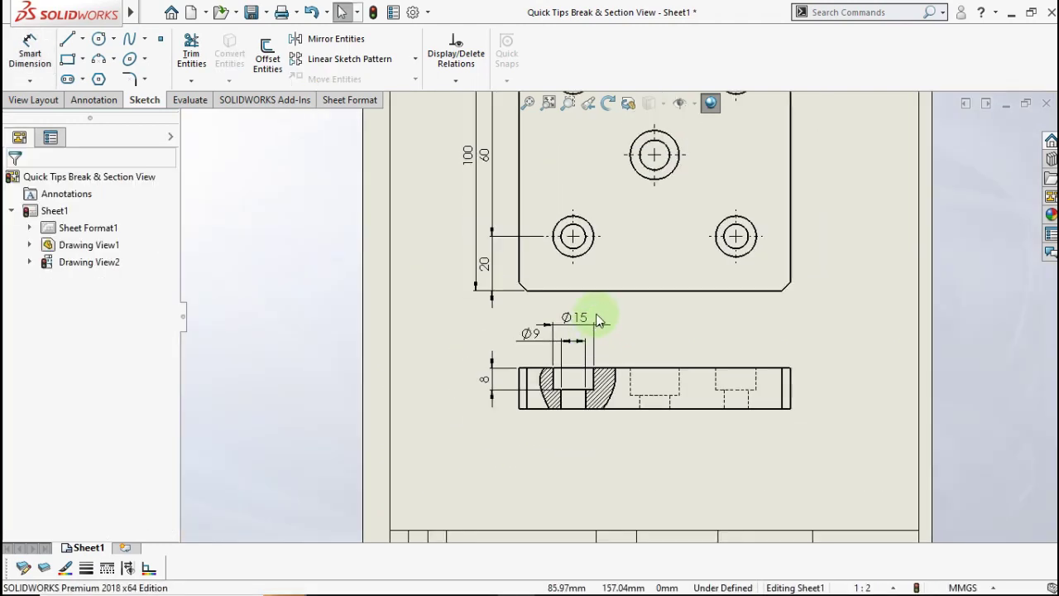
scroll(603, 315, "up", 2)
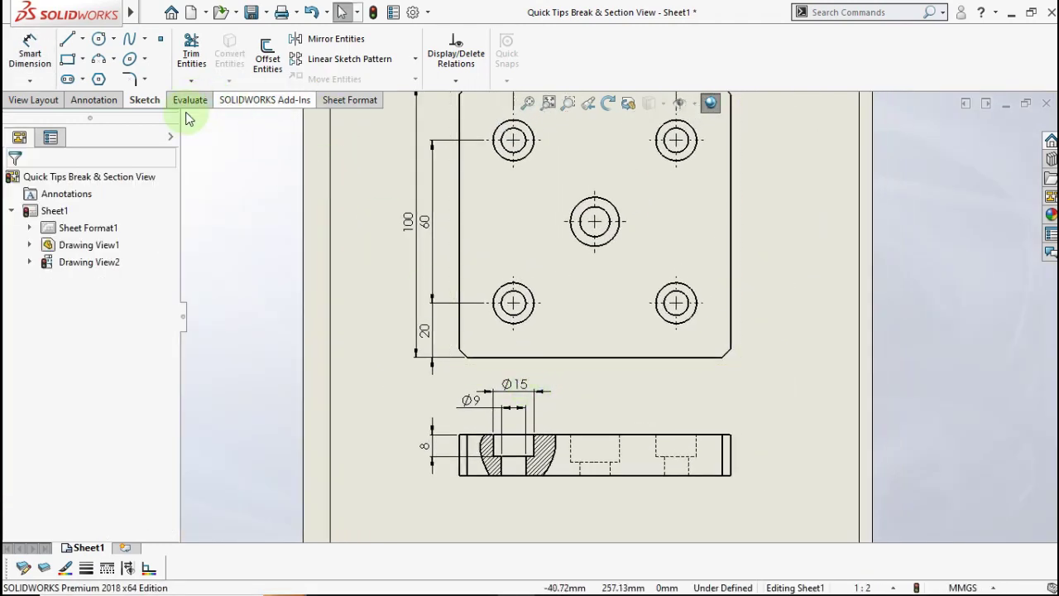
Start a section view with a horizontal cutting line through the lower-left hole centre
left_click(25, 102)
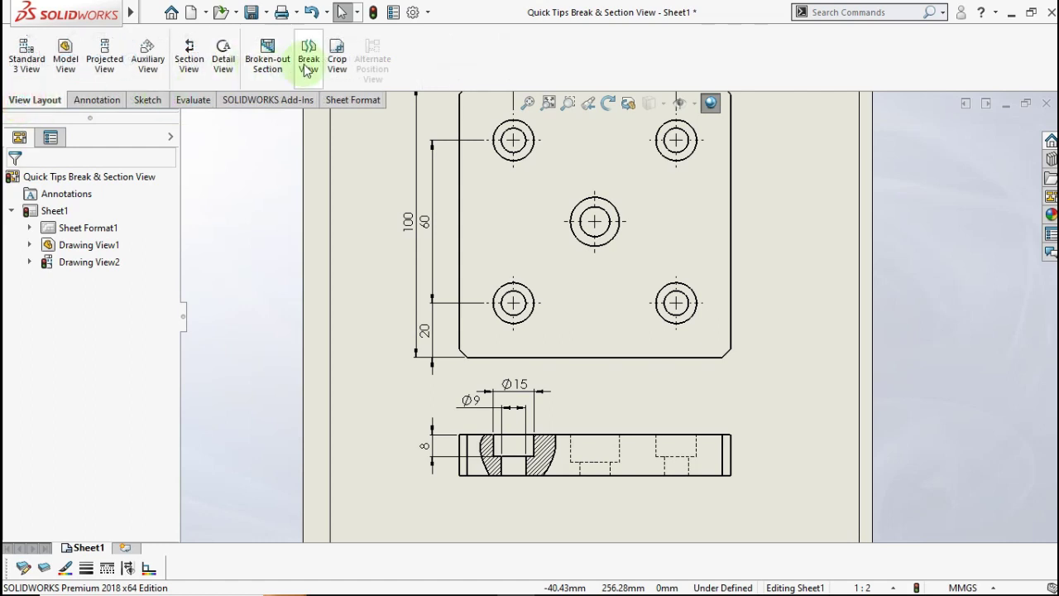
left_click(190, 66)
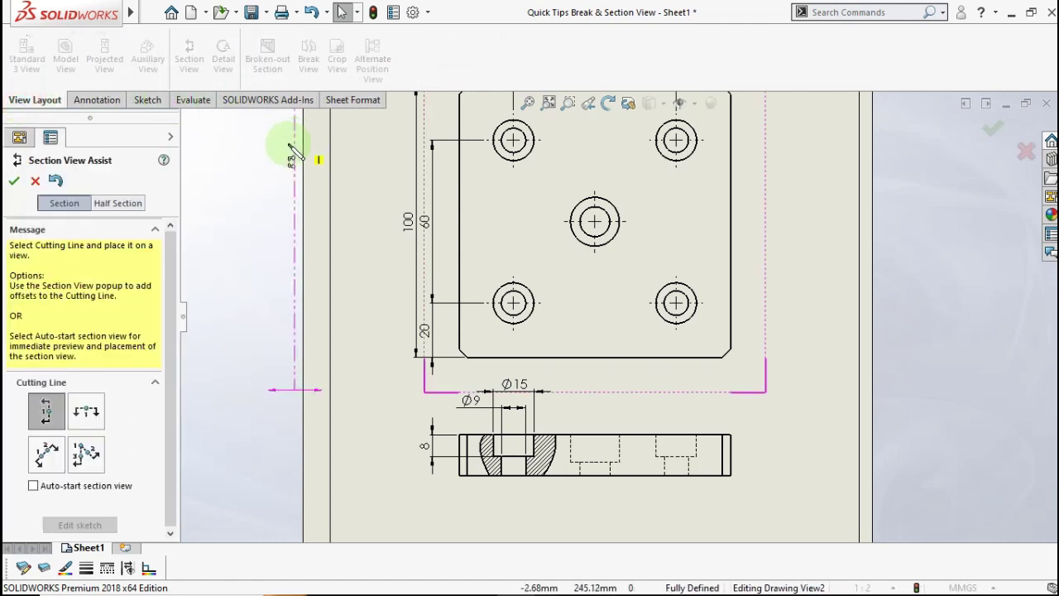
left_click(83, 413)
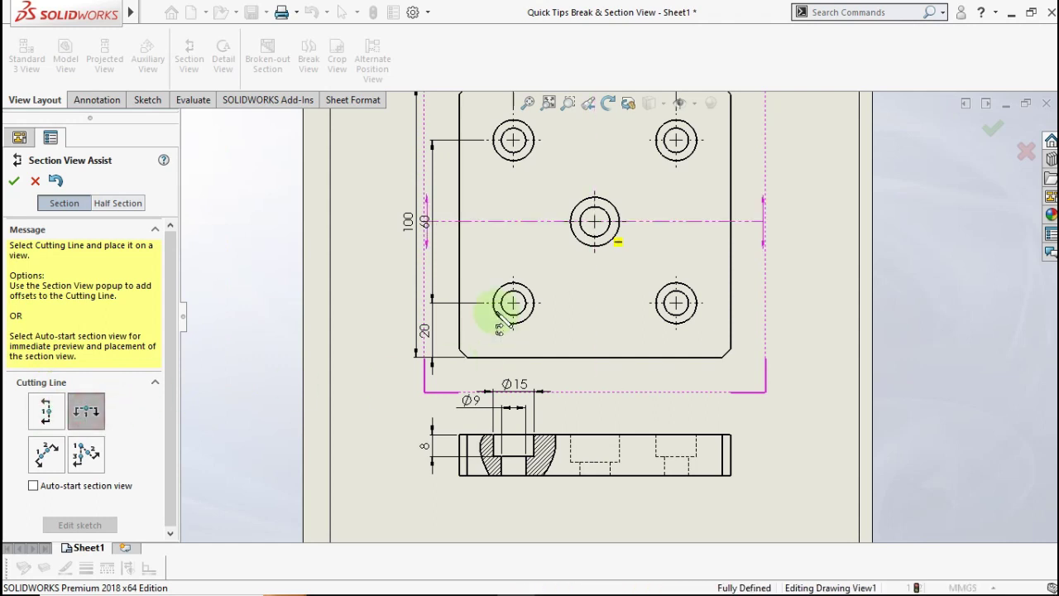
middle_click_drag(557, 278, 485, 342)
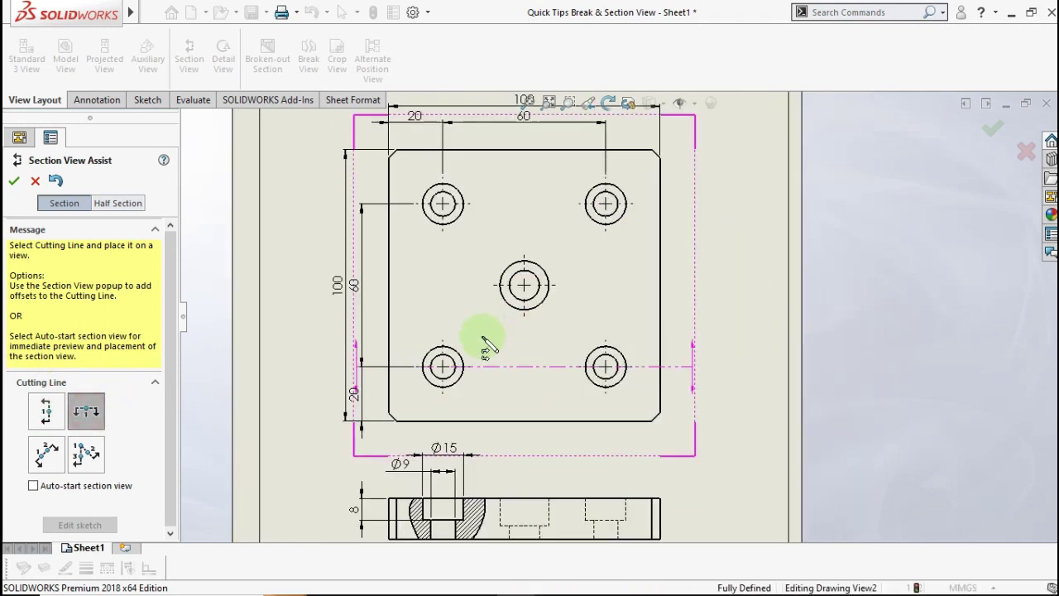
left_click(441, 368)
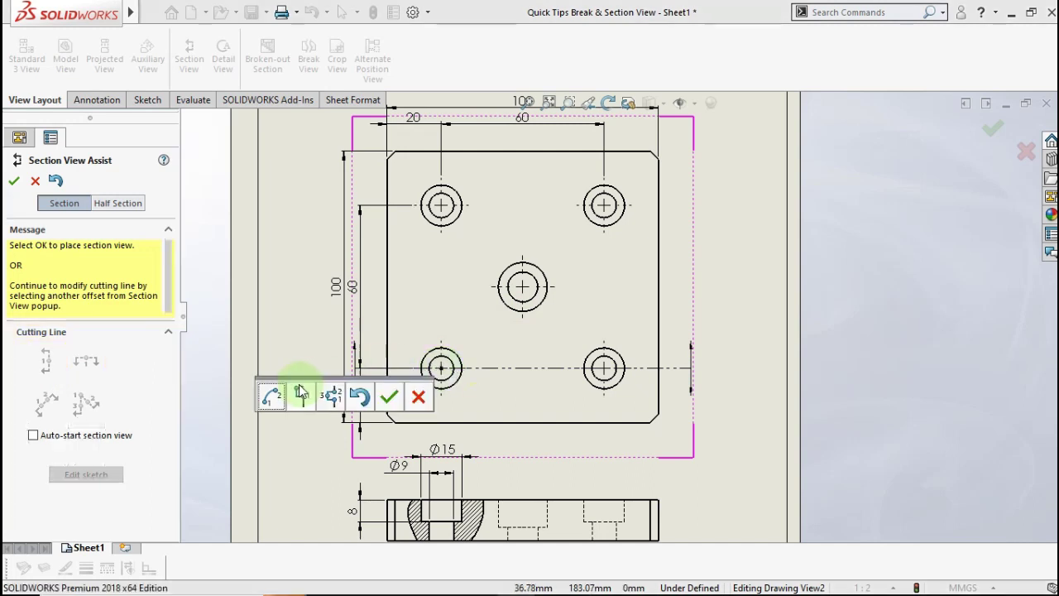
Jog the cutting line with a single offset to the centre hole and place Section A-A below
left_click(301, 397)
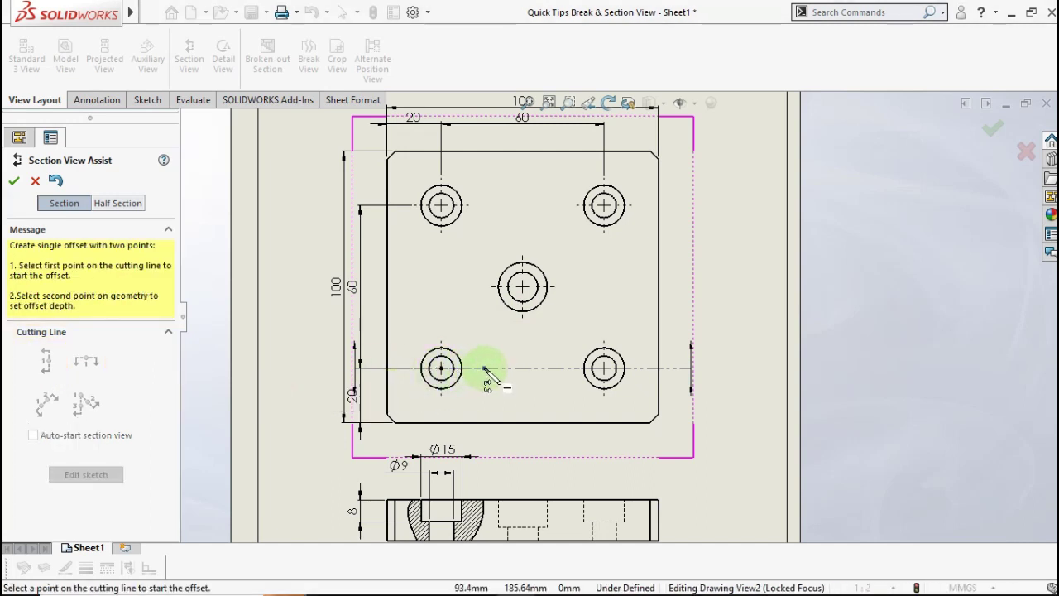
left_click(483, 368)
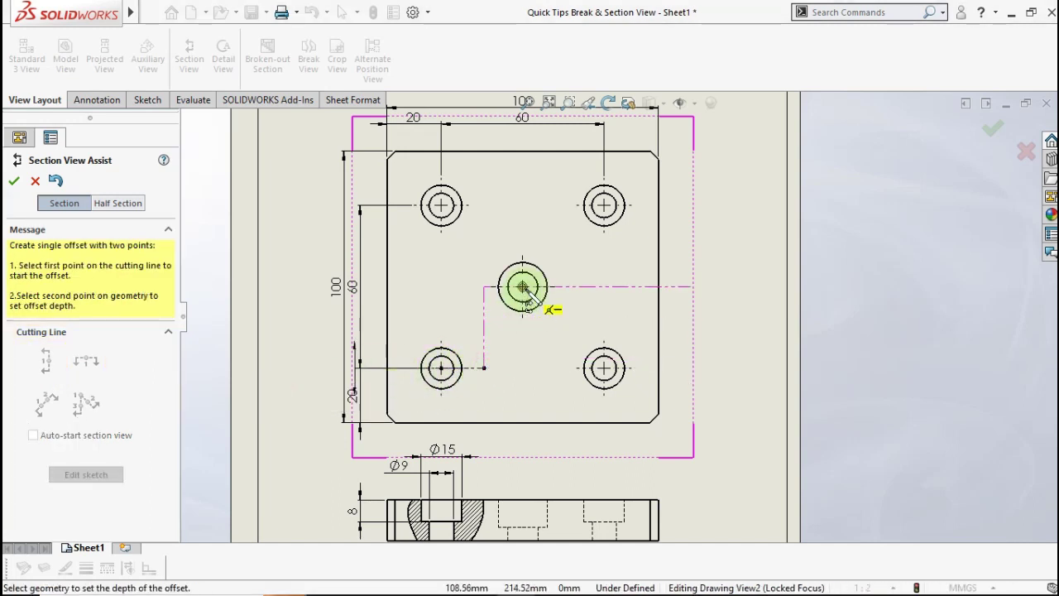
left_click(525, 287)
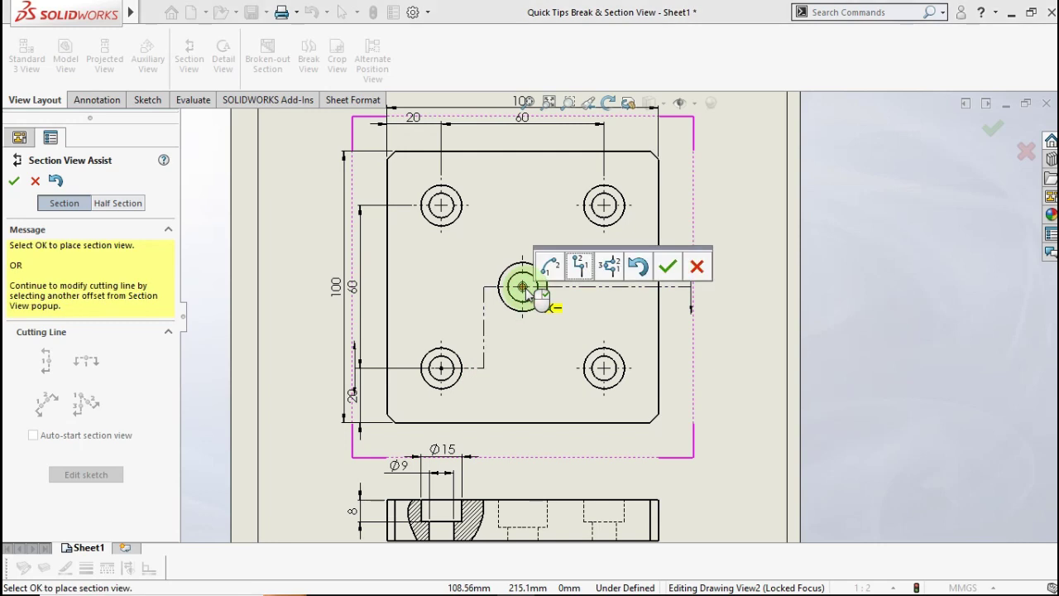
left_click(669, 268)
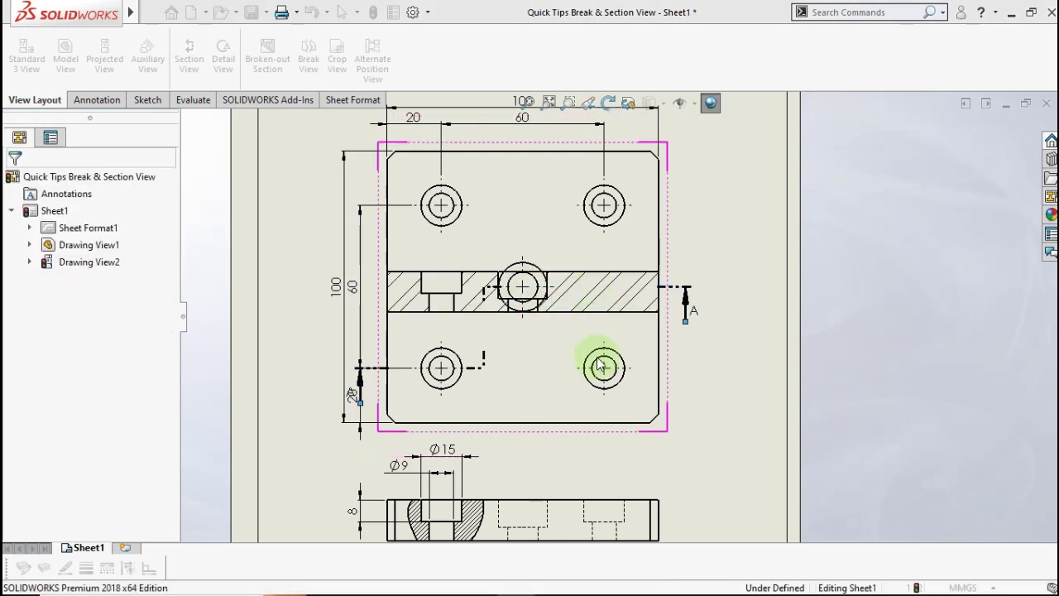
middle_click_drag(536, 417, 541, 208)
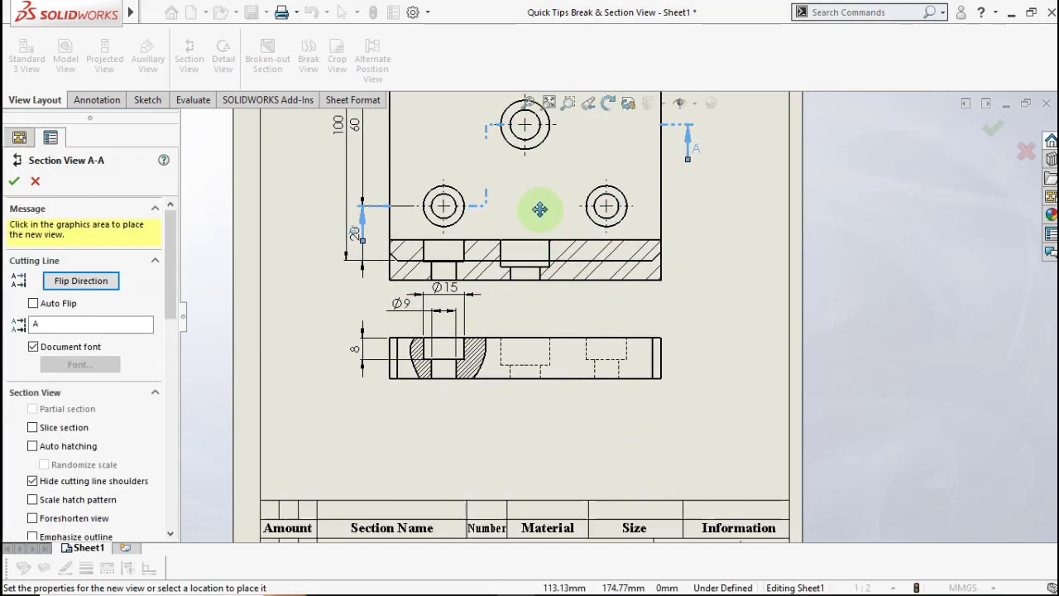
left_click(525, 387)
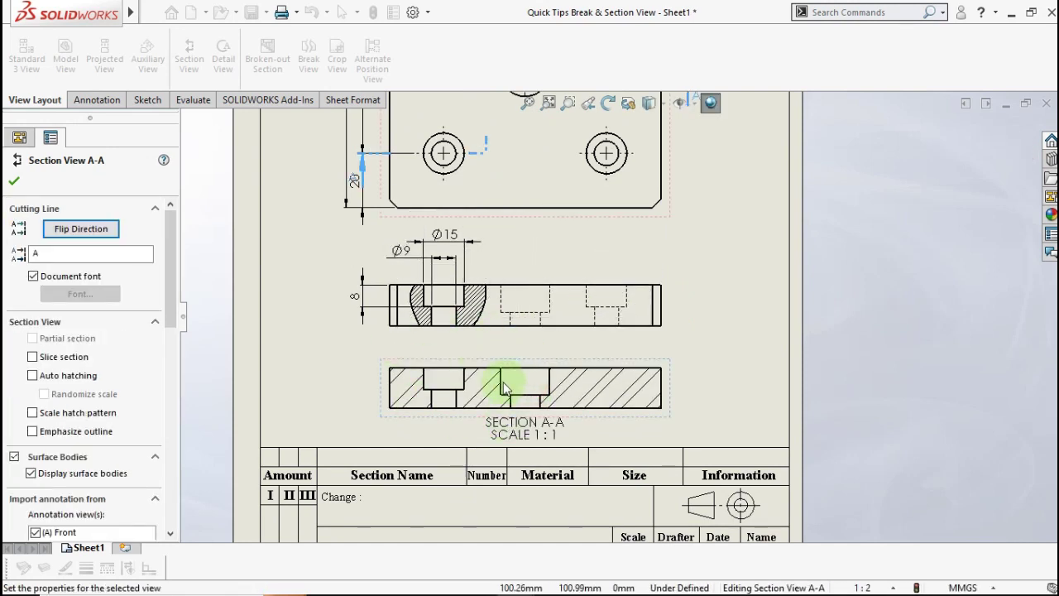
Replace Section A-A's material crosshatch with ISO (Steel) hatch at scale 3
left_click(398, 379)
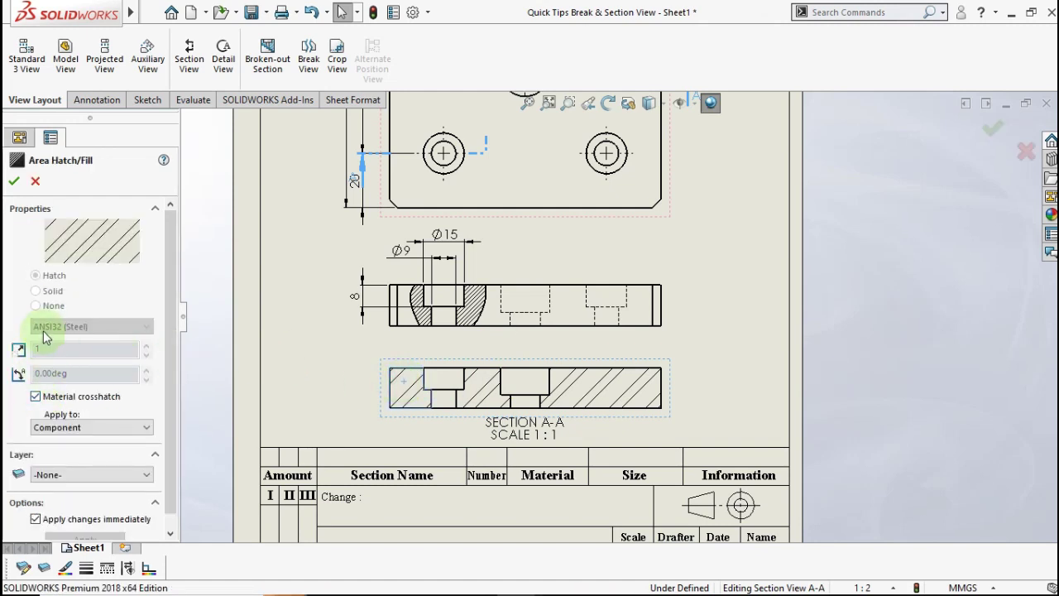
left_click(36, 397)
left_click(91, 326)
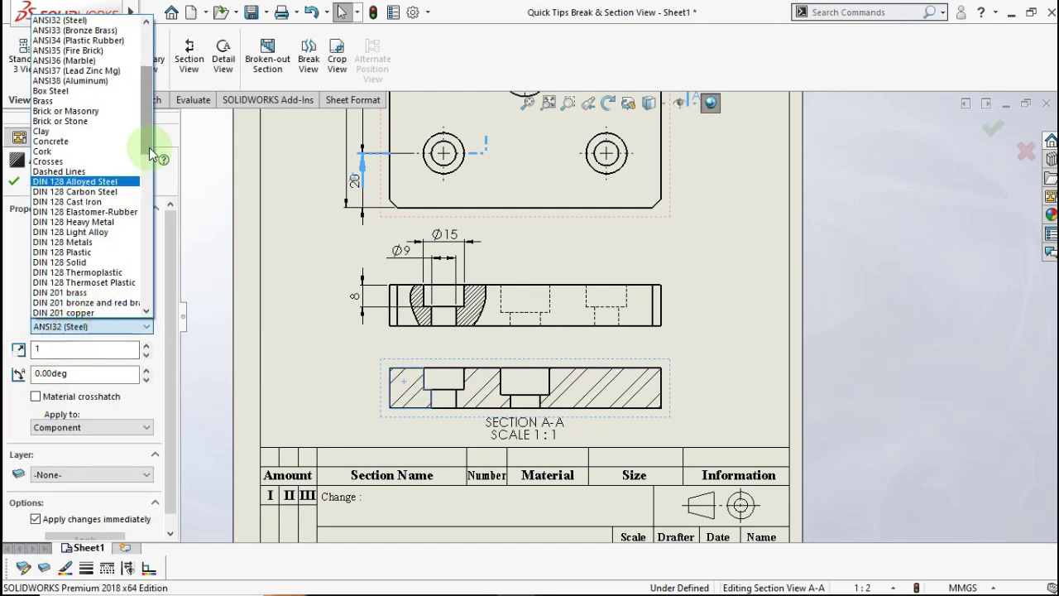
left_click_drag(149, 146, 141, 232)
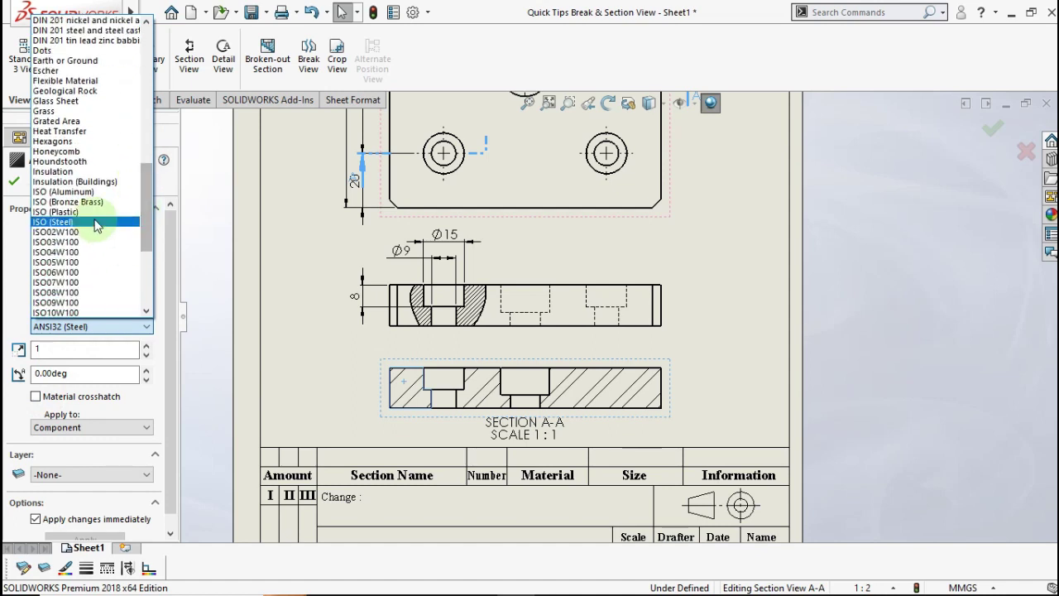
left_click(96, 222)
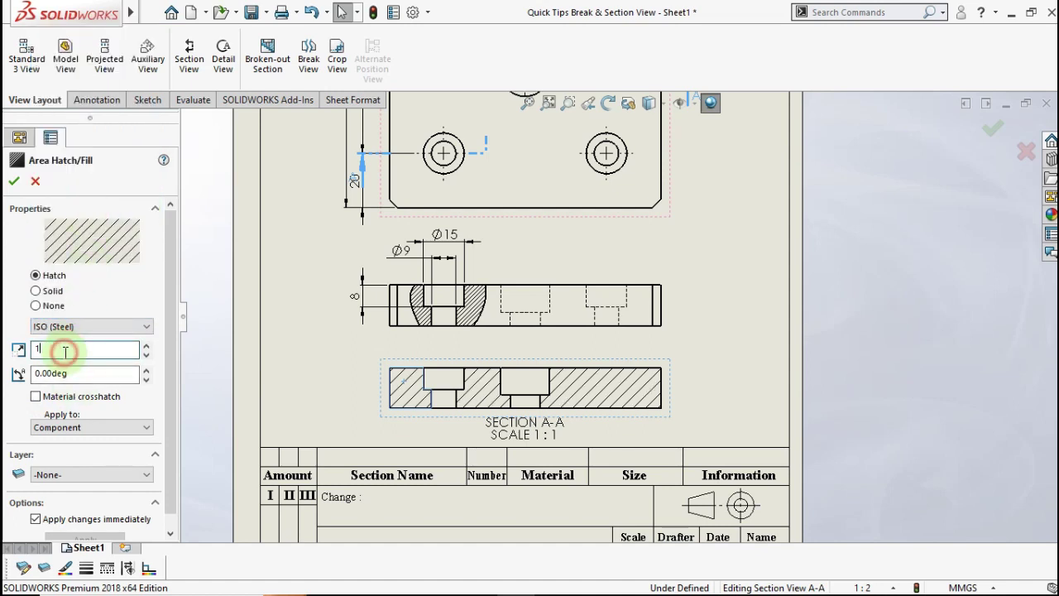
type("3")
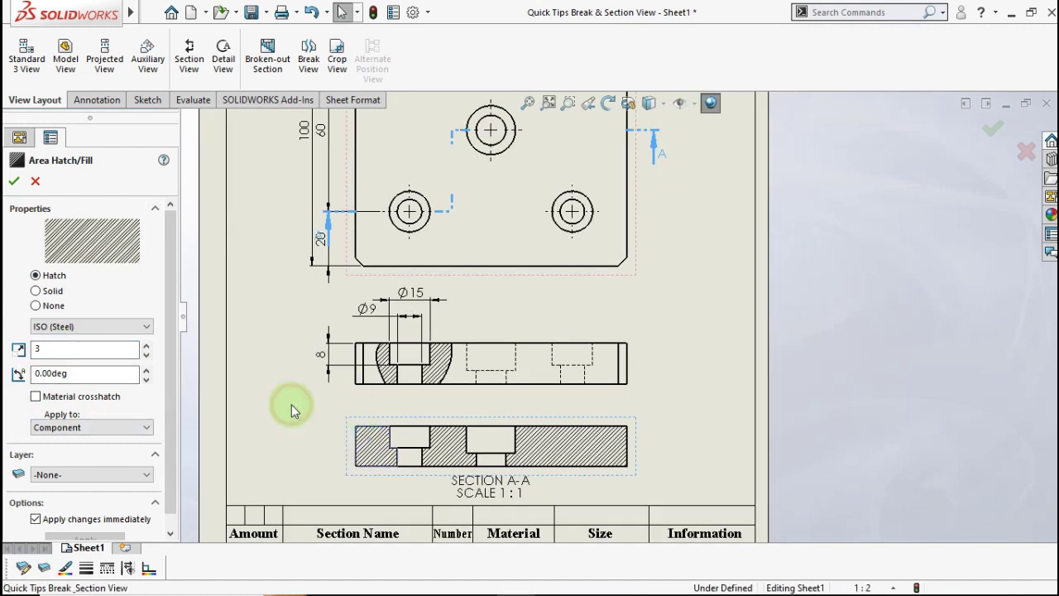
key("Return")
middle_click_drag(439, 323, 440, 374)
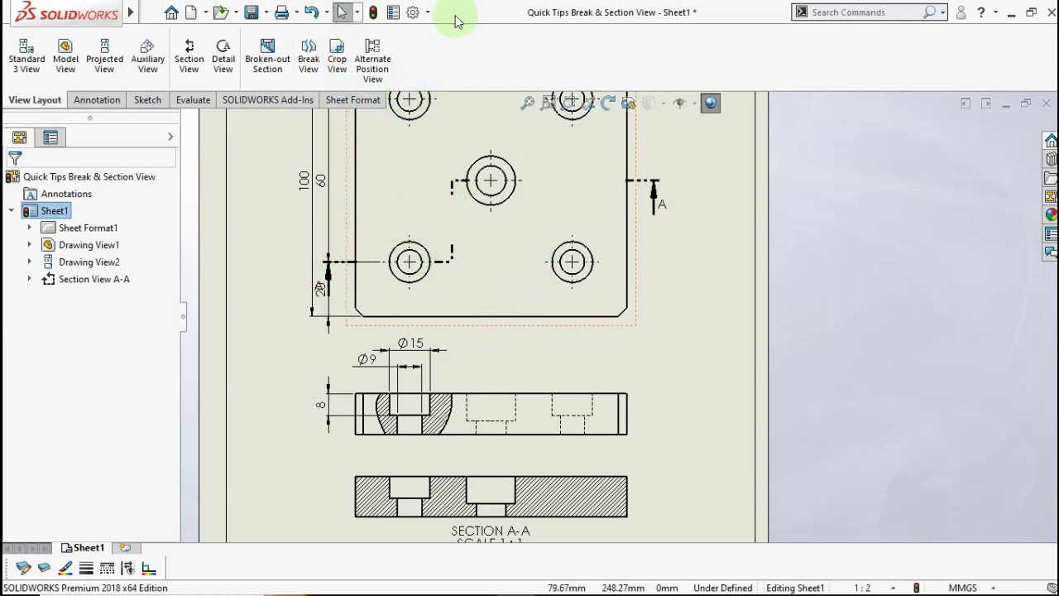
In Document Properties, set the section line style to Chain with 0.35mm thickness
left_click(430, 12)
left_click(422, 30)
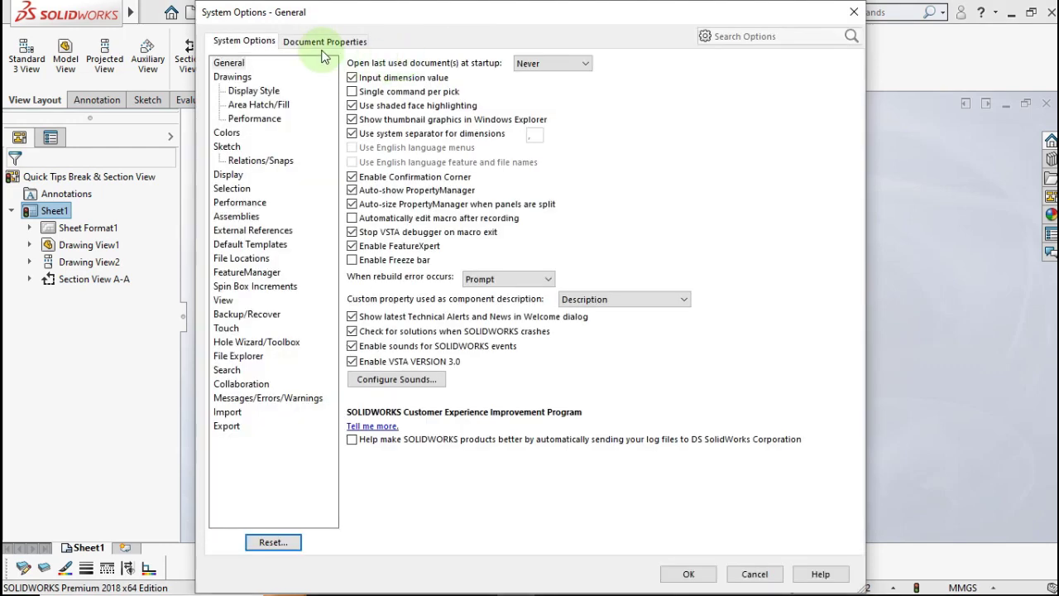
left_click(314, 39)
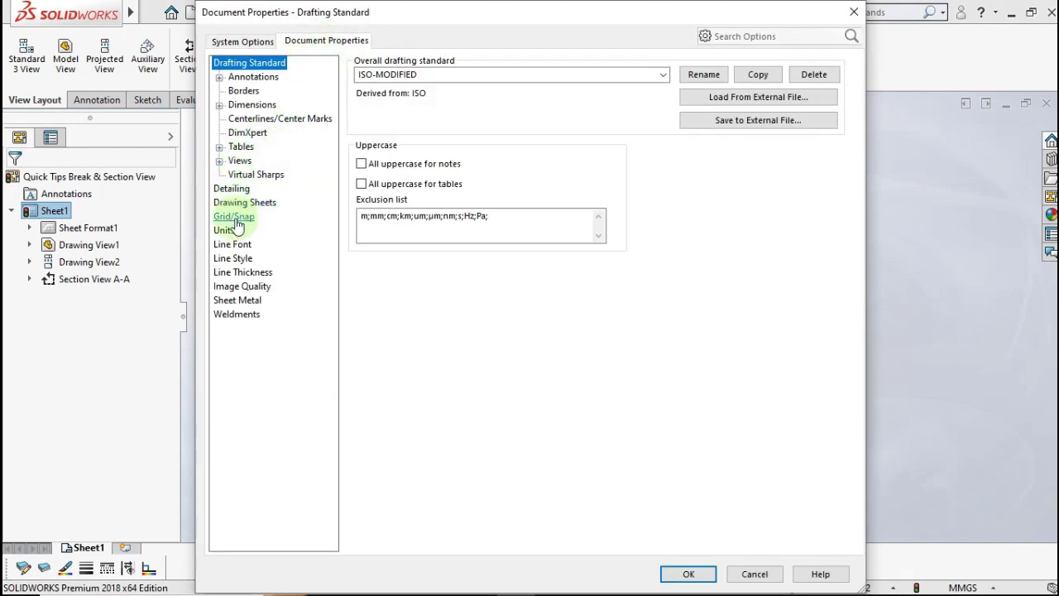
left_click(236, 190)
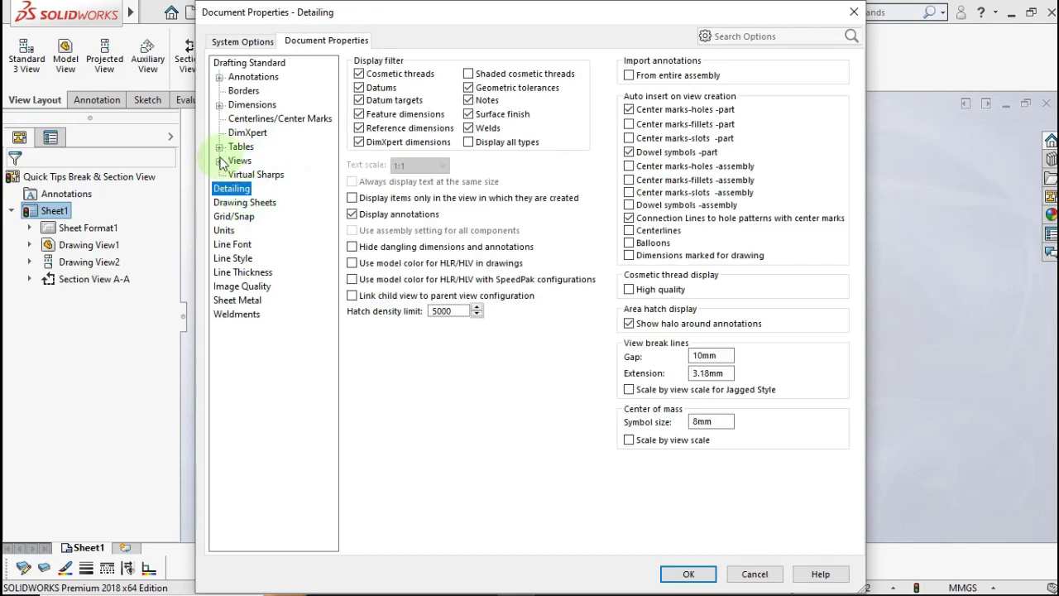
left_click(220, 160)
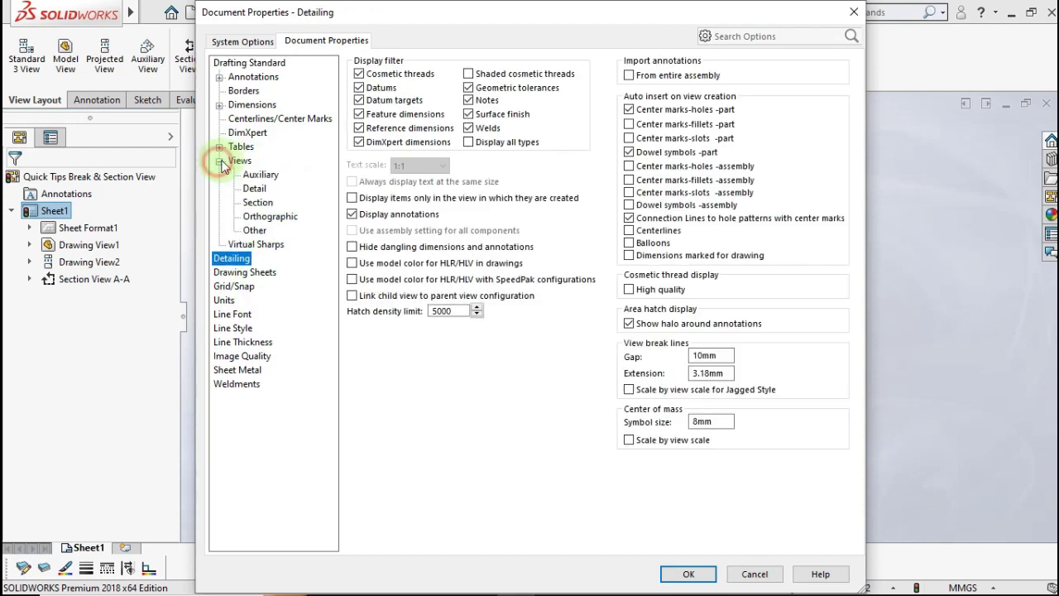
left_click(258, 203)
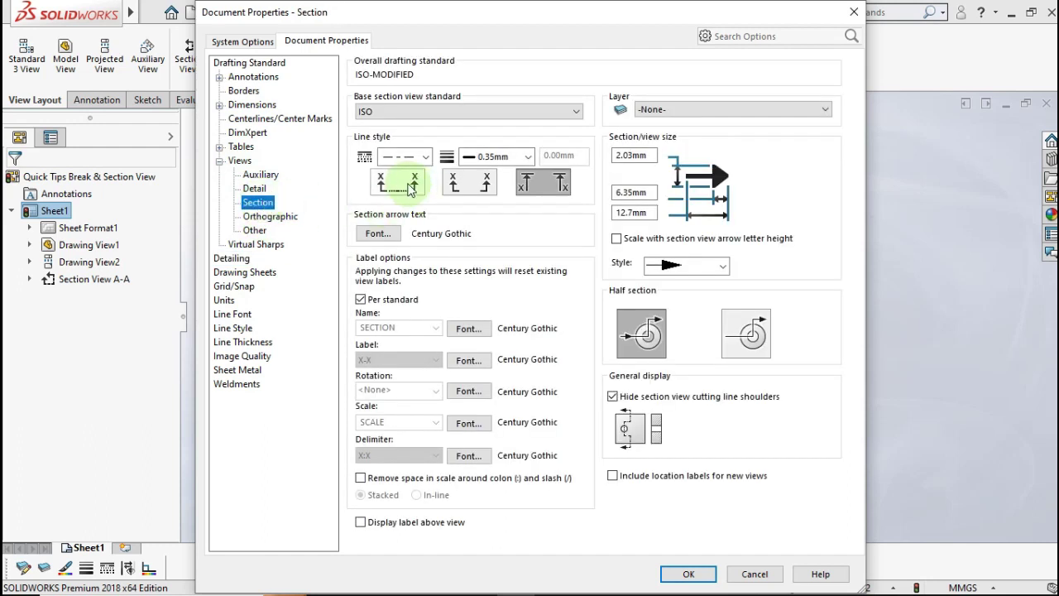
left_click(419, 157)
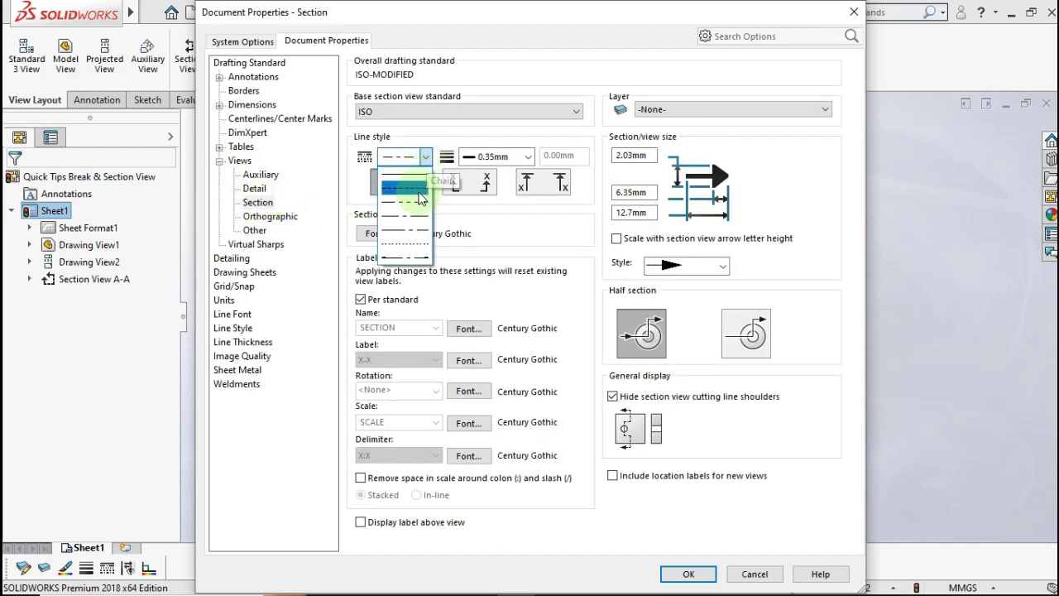
left_click(416, 203)
left_click(527, 157)
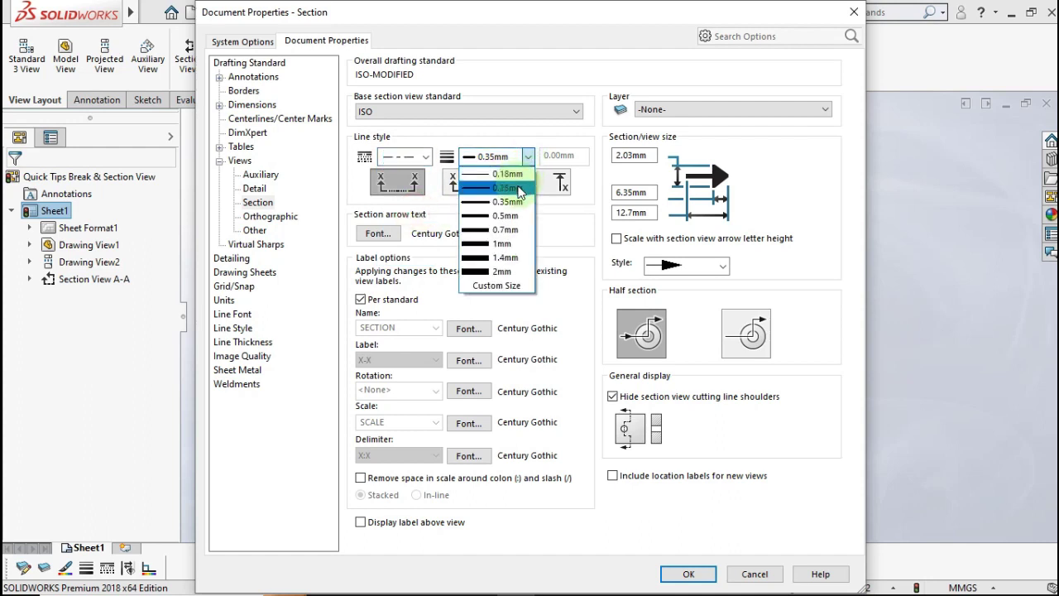
left_click(516, 201)
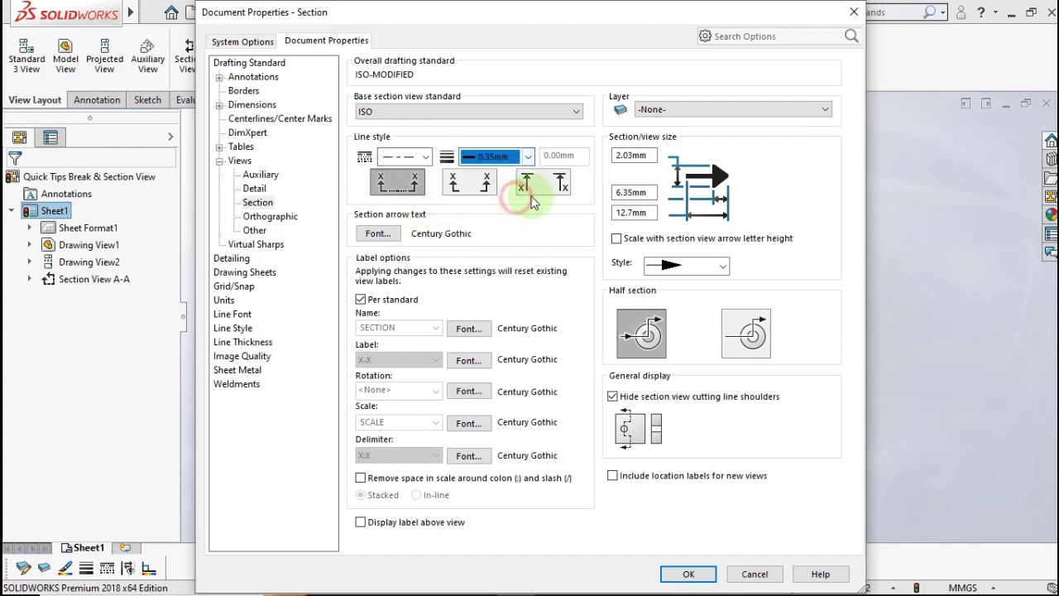
left_click(674, 574)
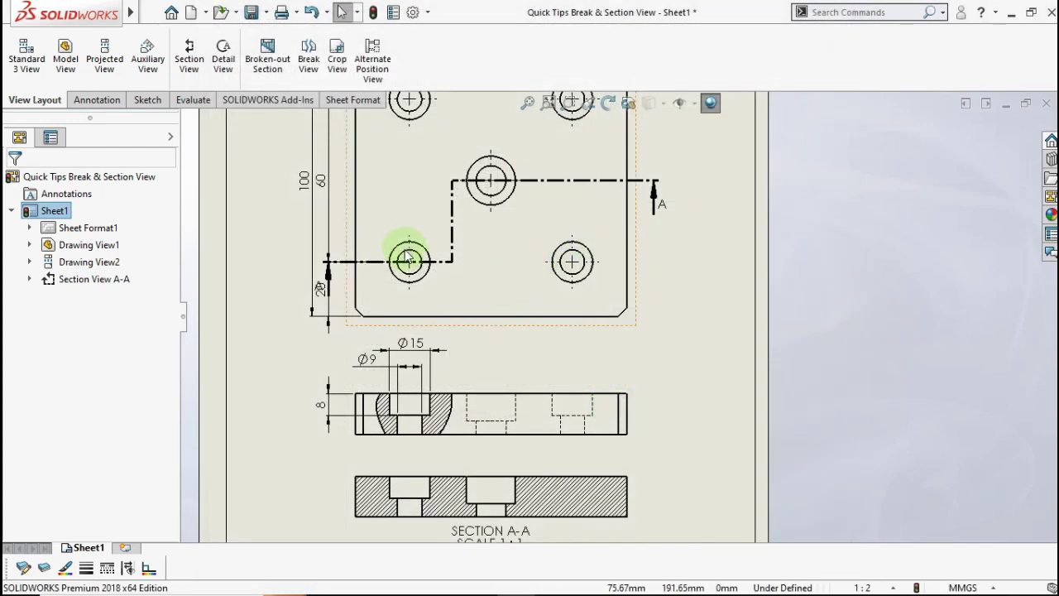
Select the Section A-A cutting line and shift its vertical step to the left
scroll(407, 248, "down", 2)
scroll(405, 267, "down", 1)
left_click(372, 297)
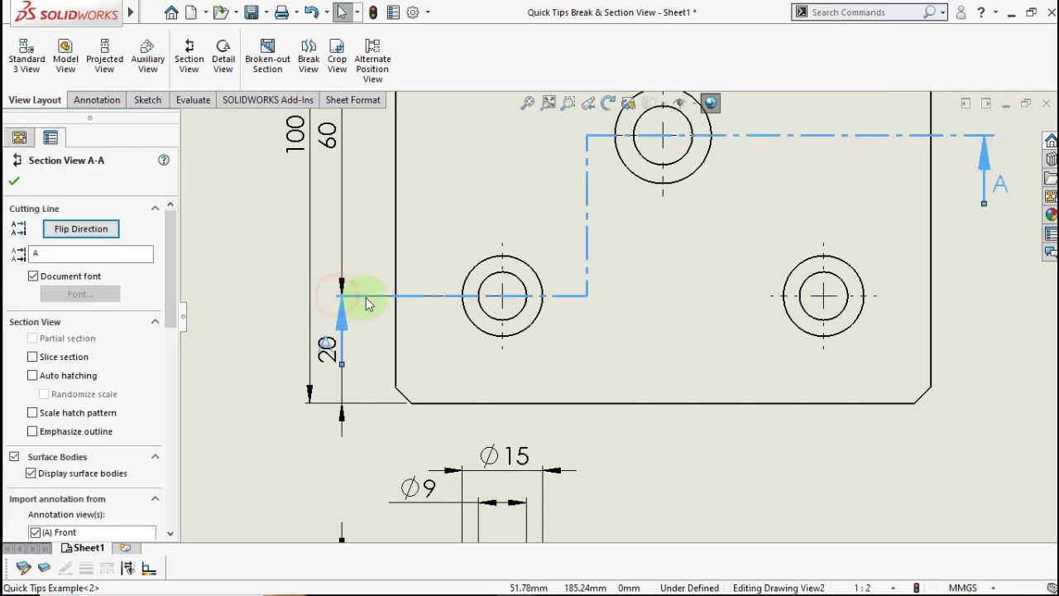
scroll(360, 311, "up", 2)
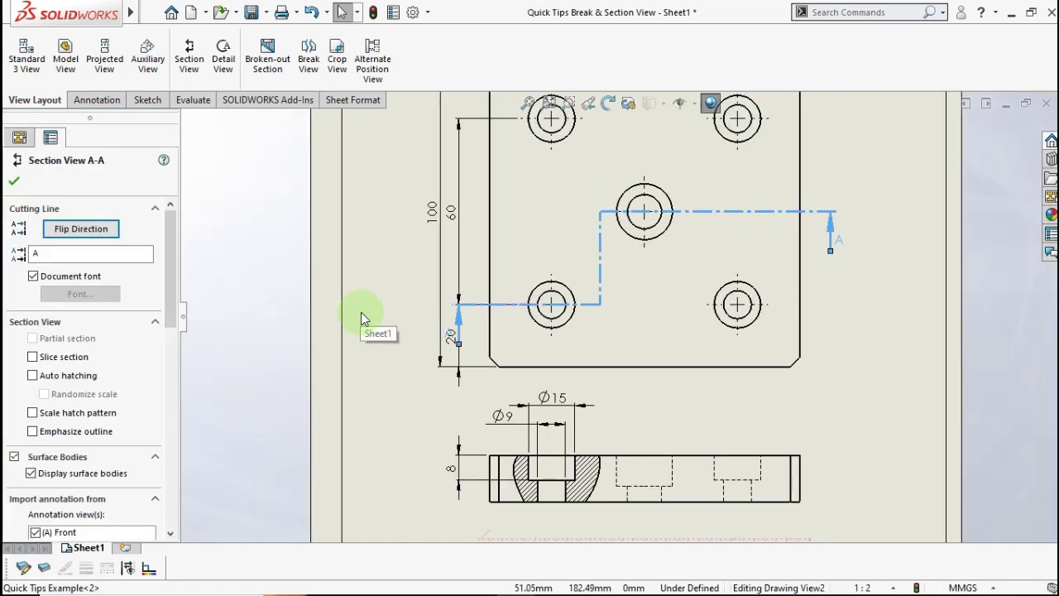
left_click(430, 215)
left_click_drag(432, 215, 410, 219)
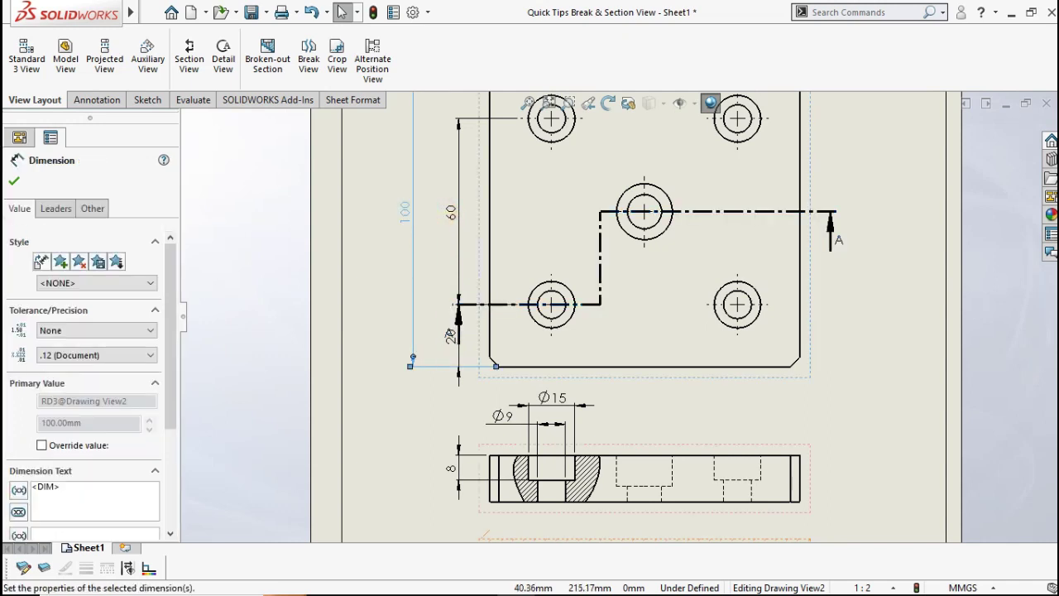
Check the 20 and 60 dimensions beside the cutting line, then deselect and recentre the views
left_click(438, 343)
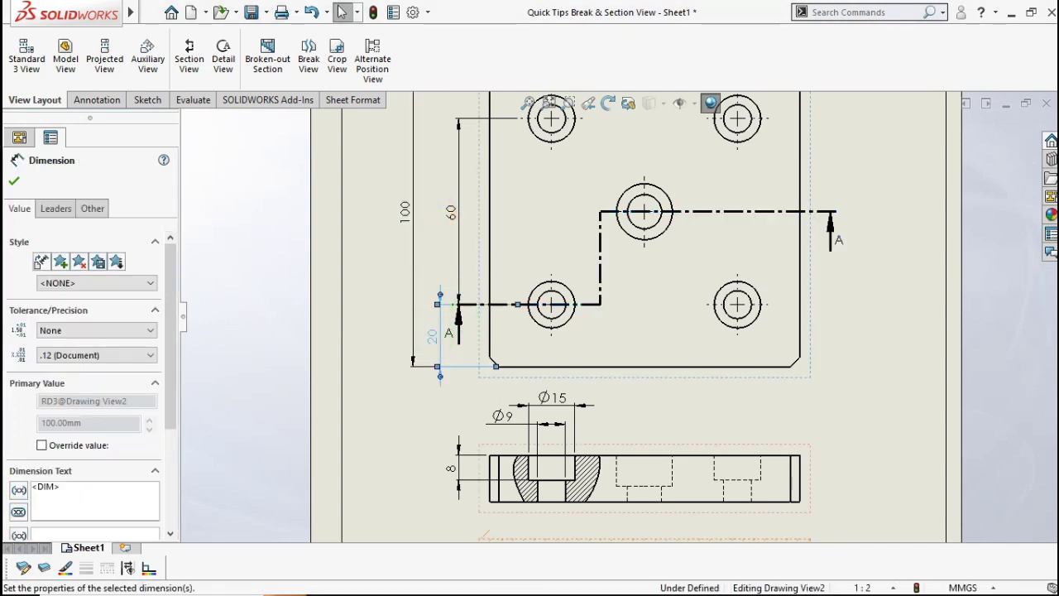
left_click(450, 209)
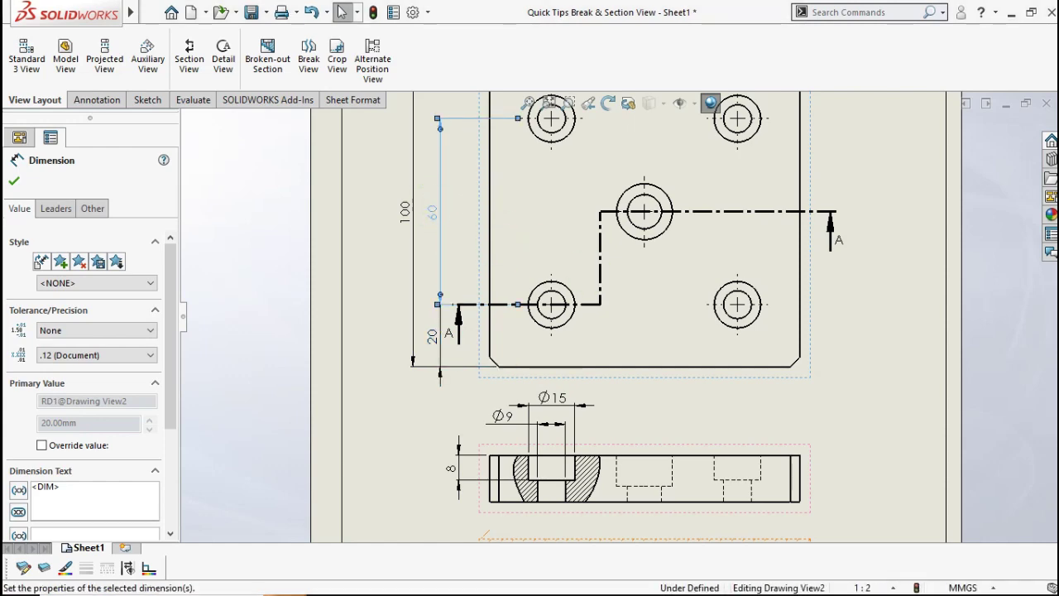
scroll(620, 320, "up", 2)
left_click(831, 348)
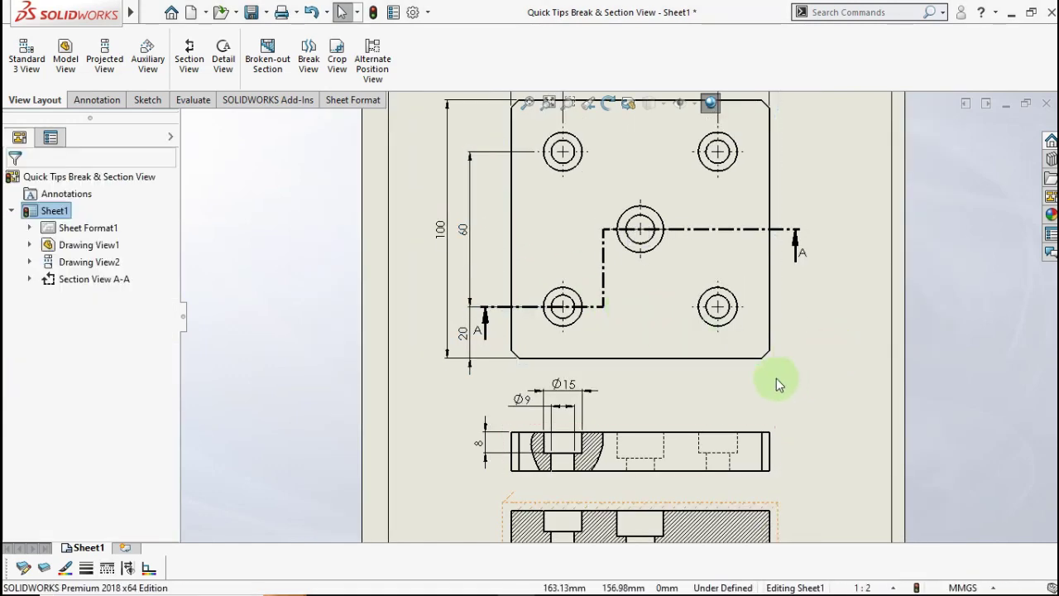
middle_click_drag(776, 383, 749, 345)
scroll(634, 442, "up", 1)
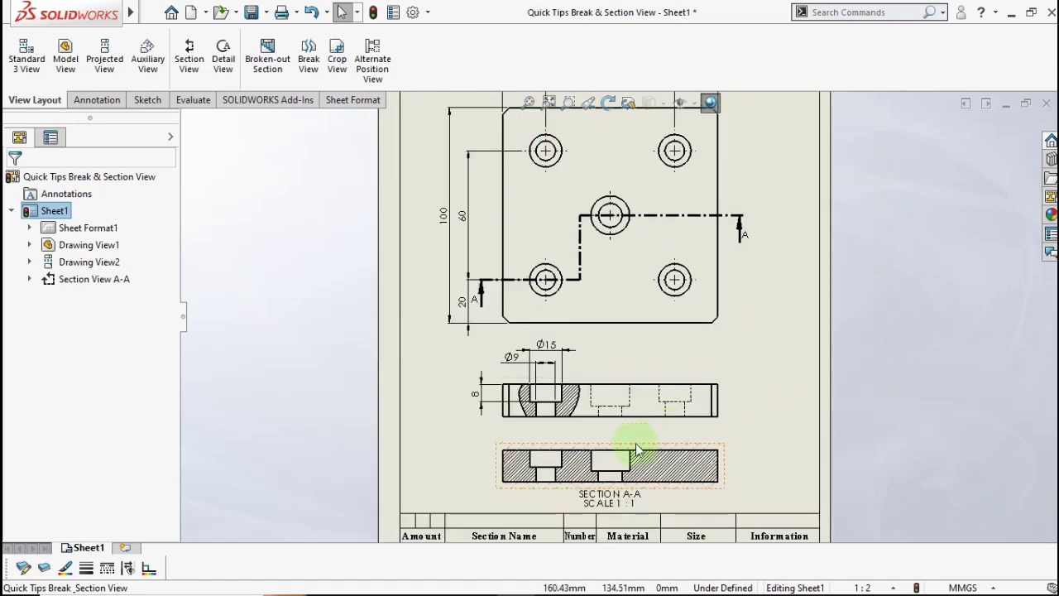
scroll(619, 449, "down", 2)
scroll(596, 449, "down", 1)
scroll(596, 449, "down", 1)
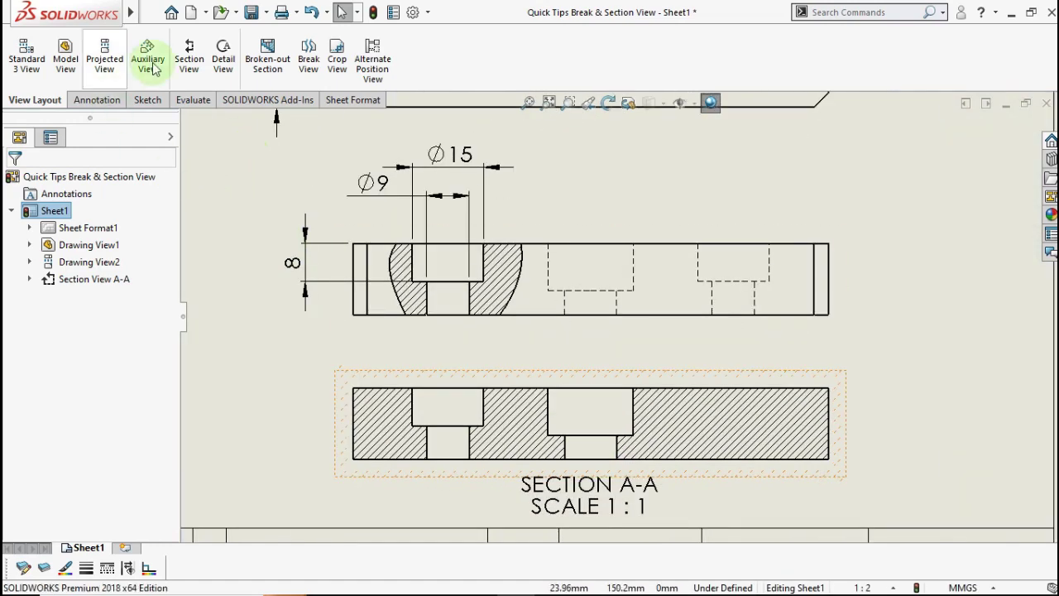
Dimension Section A-A's 8 counterbore depth and Ø15 counterbore diameter
left_click(141, 101)
left_click(30, 49)
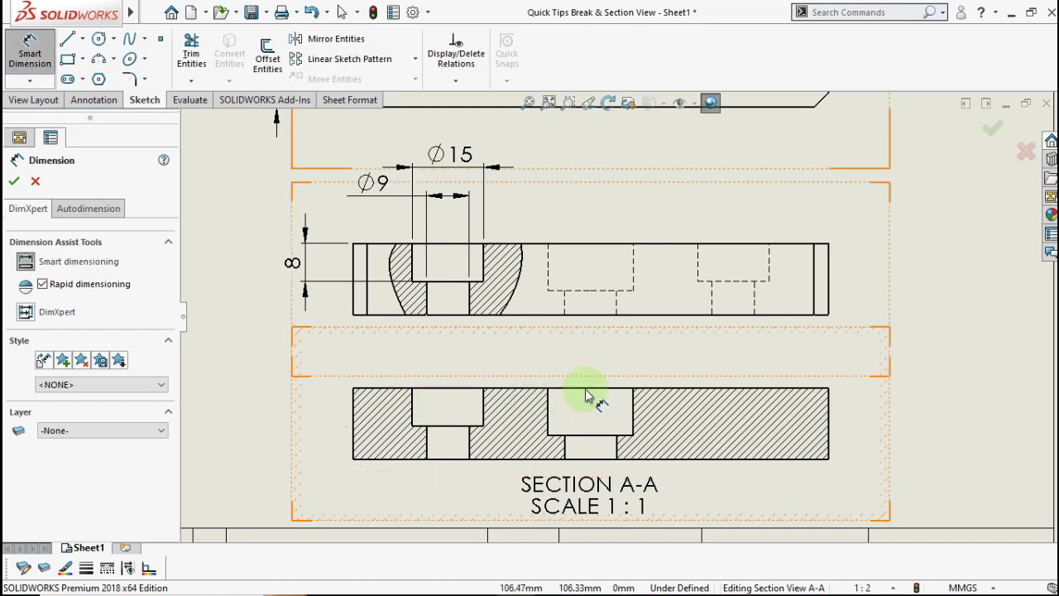
left_click(449, 388)
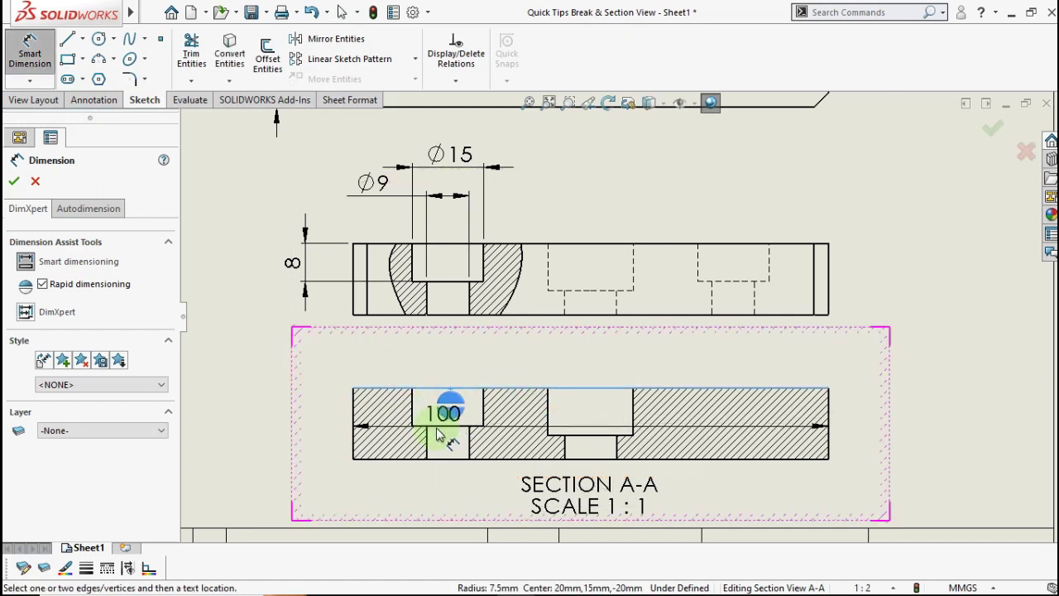
left_click(436, 430)
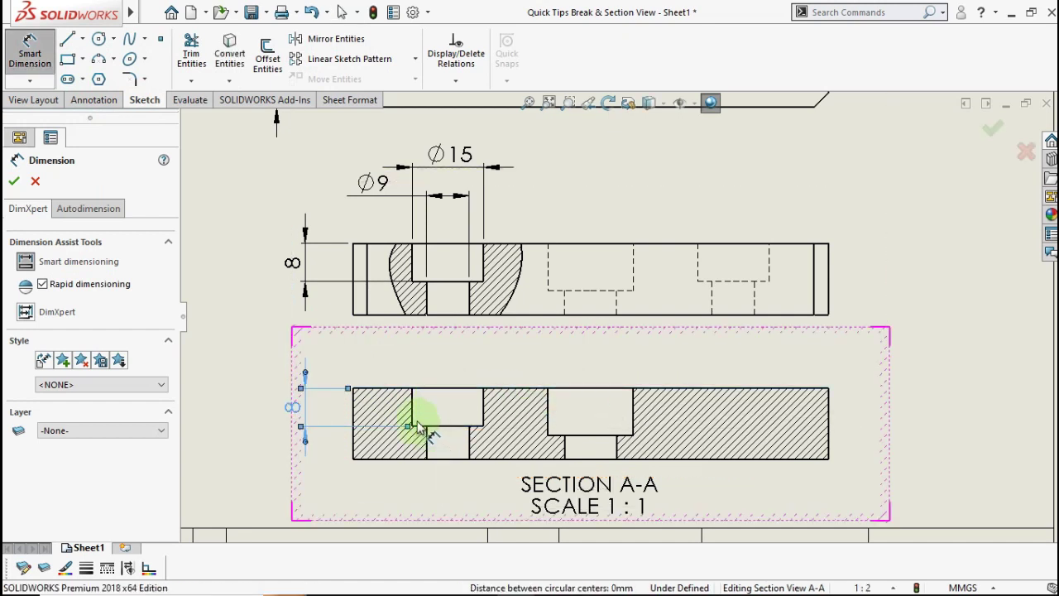
left_click(411, 413)
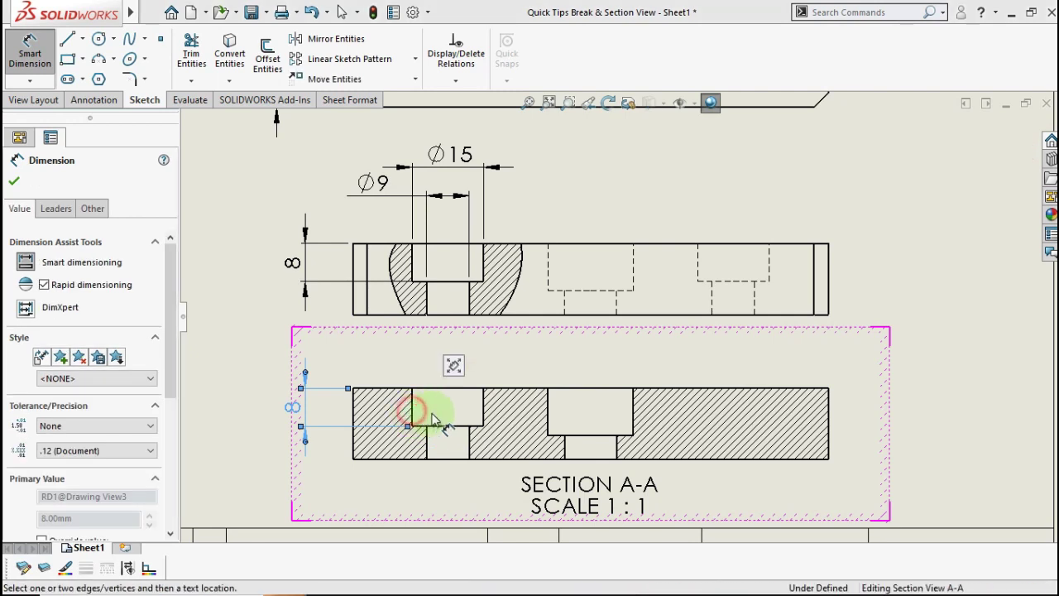
left_click(485, 406)
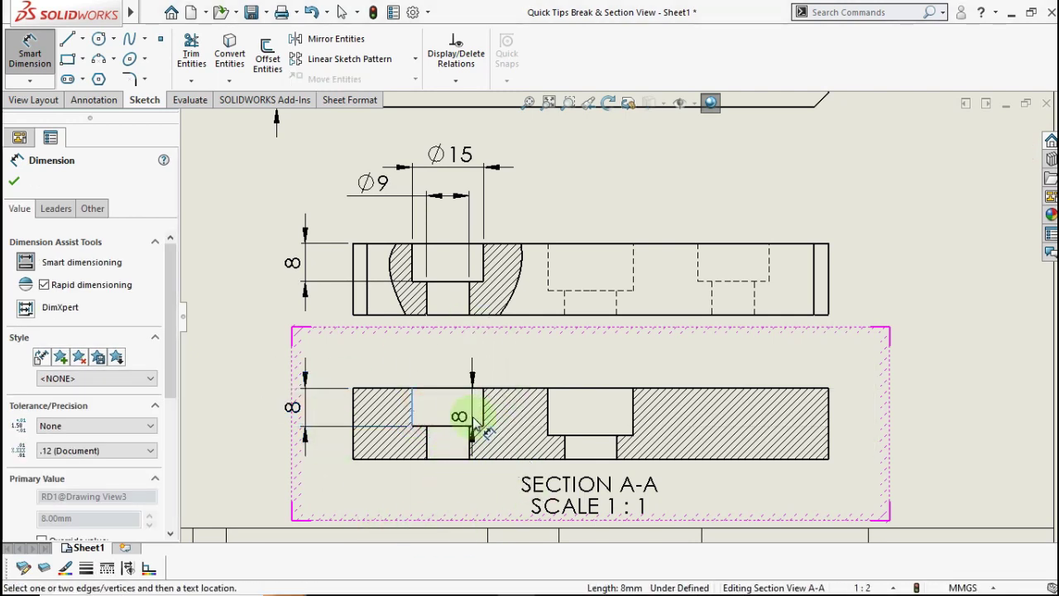
left_click(480, 417)
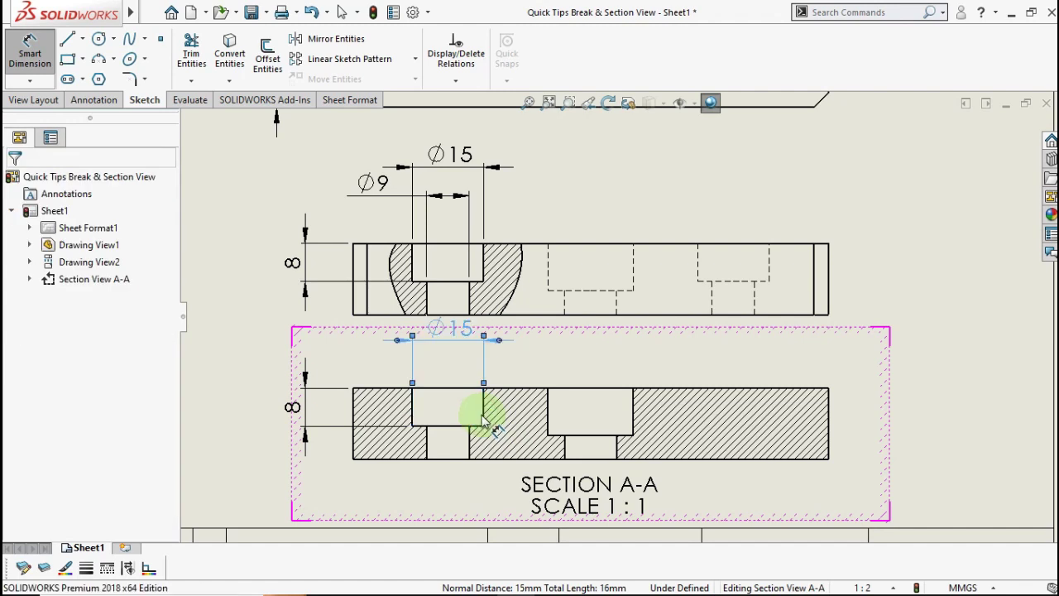
Add the Ø9 through-hole diameter and the 10 overall thickness to Section A-A
left_click(428, 448)
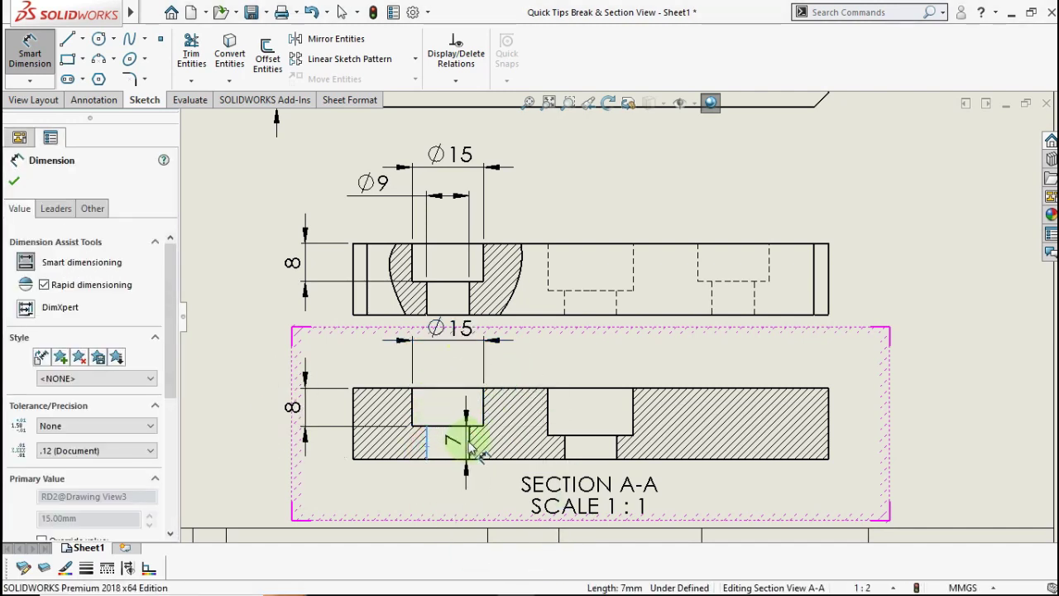
left_click(469, 443)
left_click(472, 437)
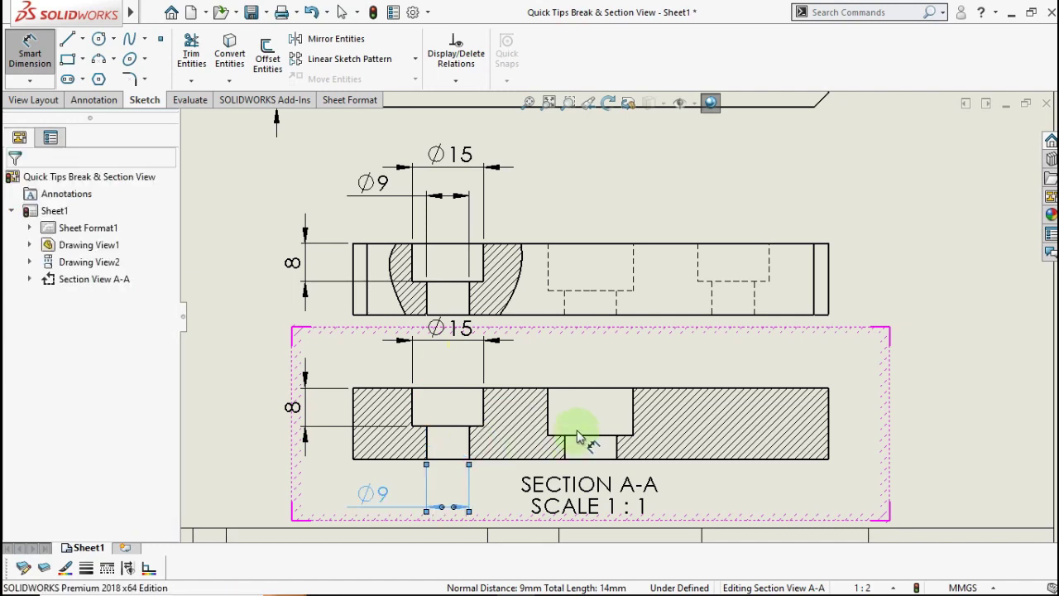
left_click(633, 413)
left_click(633, 418)
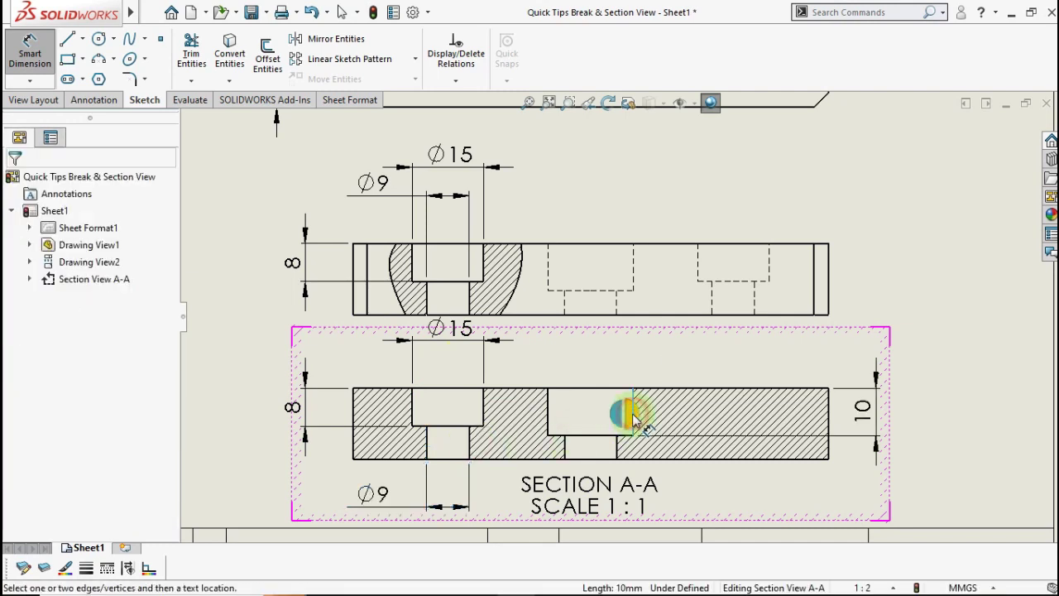
scroll(732, 405, "up", 2)
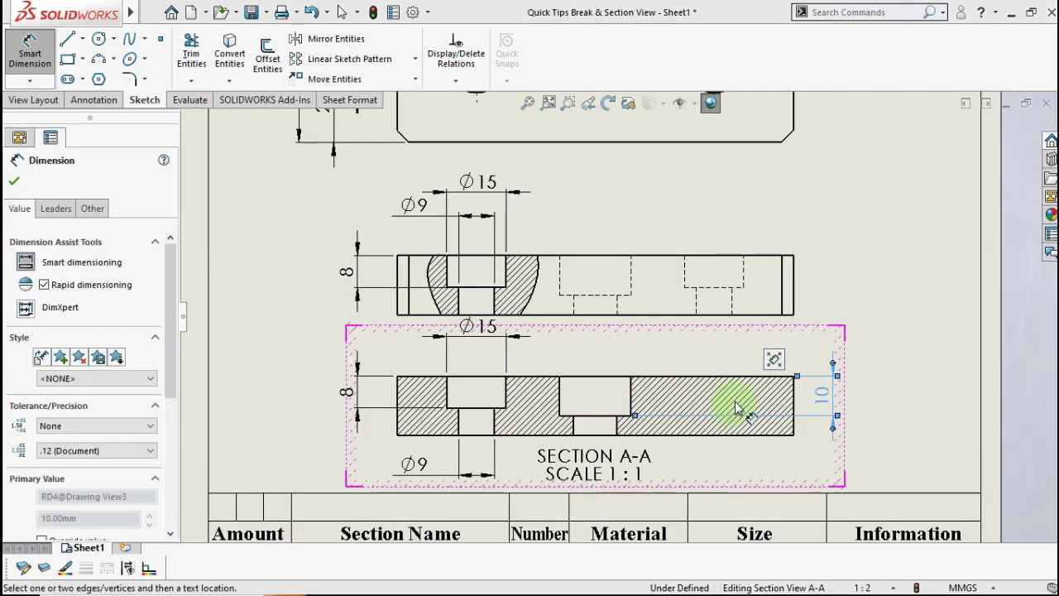
key("Escape")
scroll(708, 375, "up", 2)
scroll(709, 374, "up", 2)
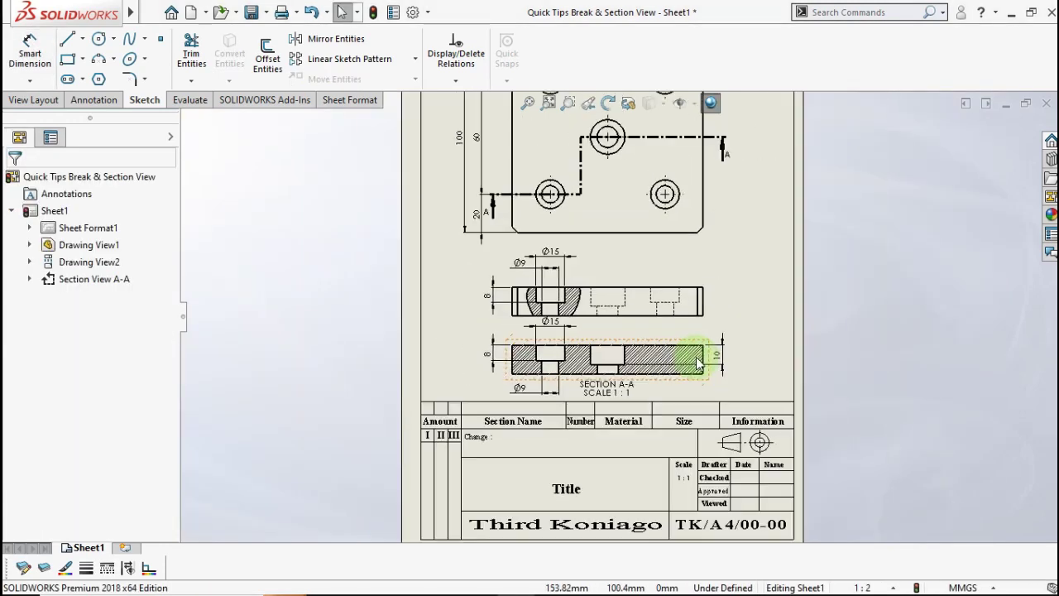
middle_click_drag(686, 355, 692, 383)
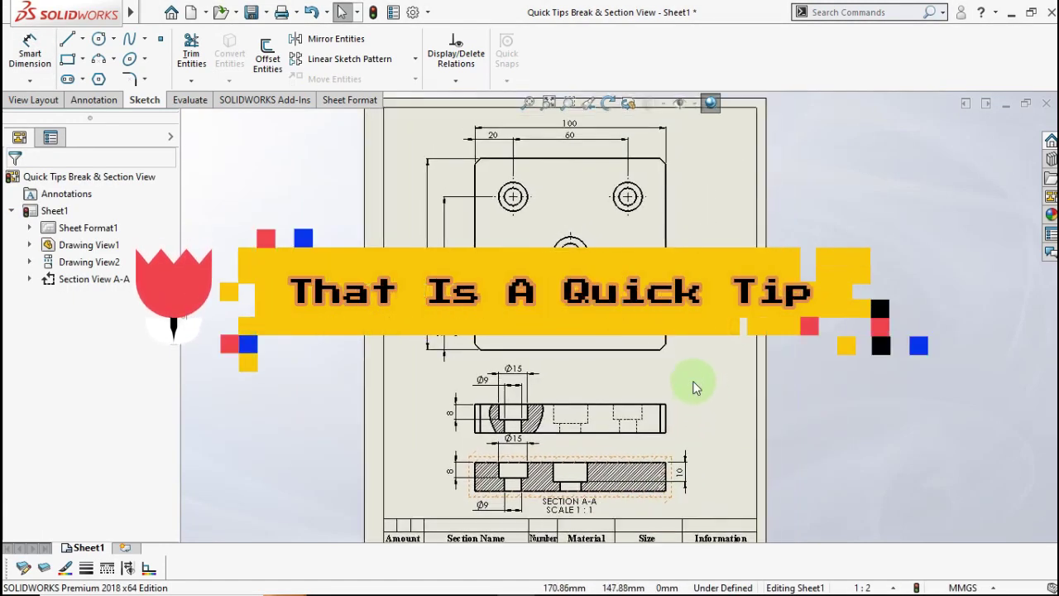